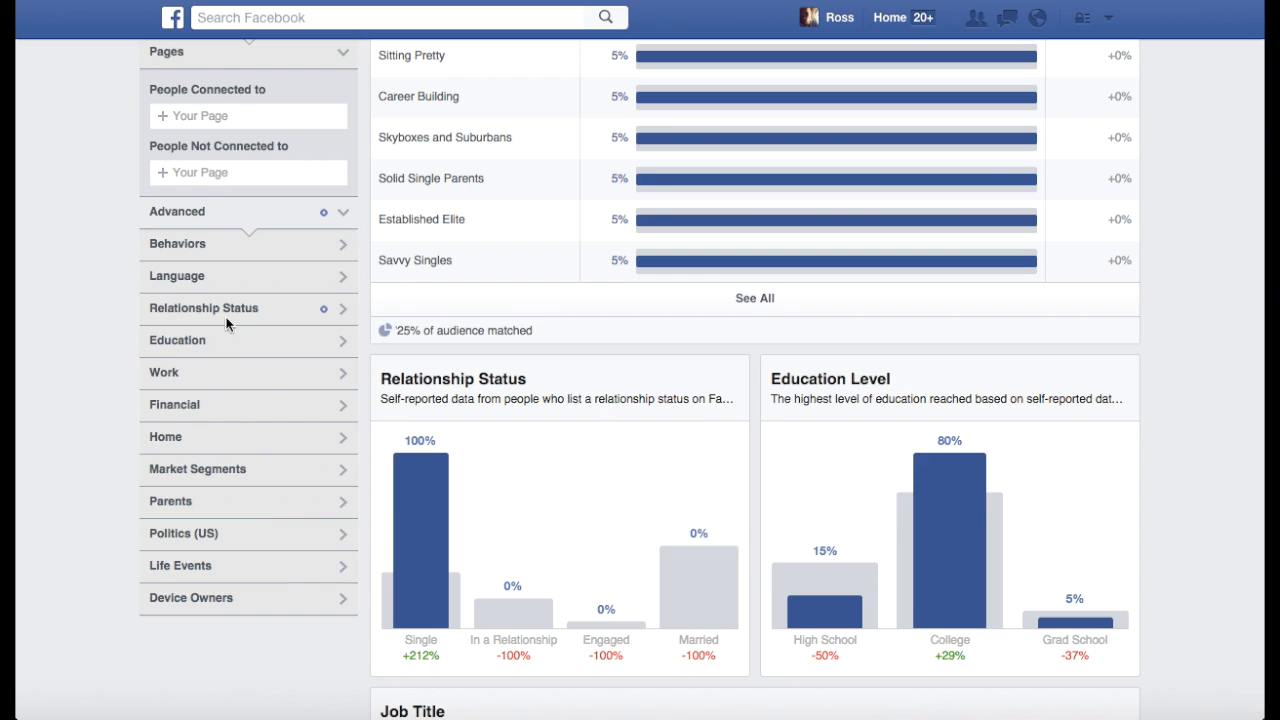
Step: Set the audience's relationship status to Single and Engaged, and check it in the Audience Builder summary
click(342, 310)
click(159, 348)
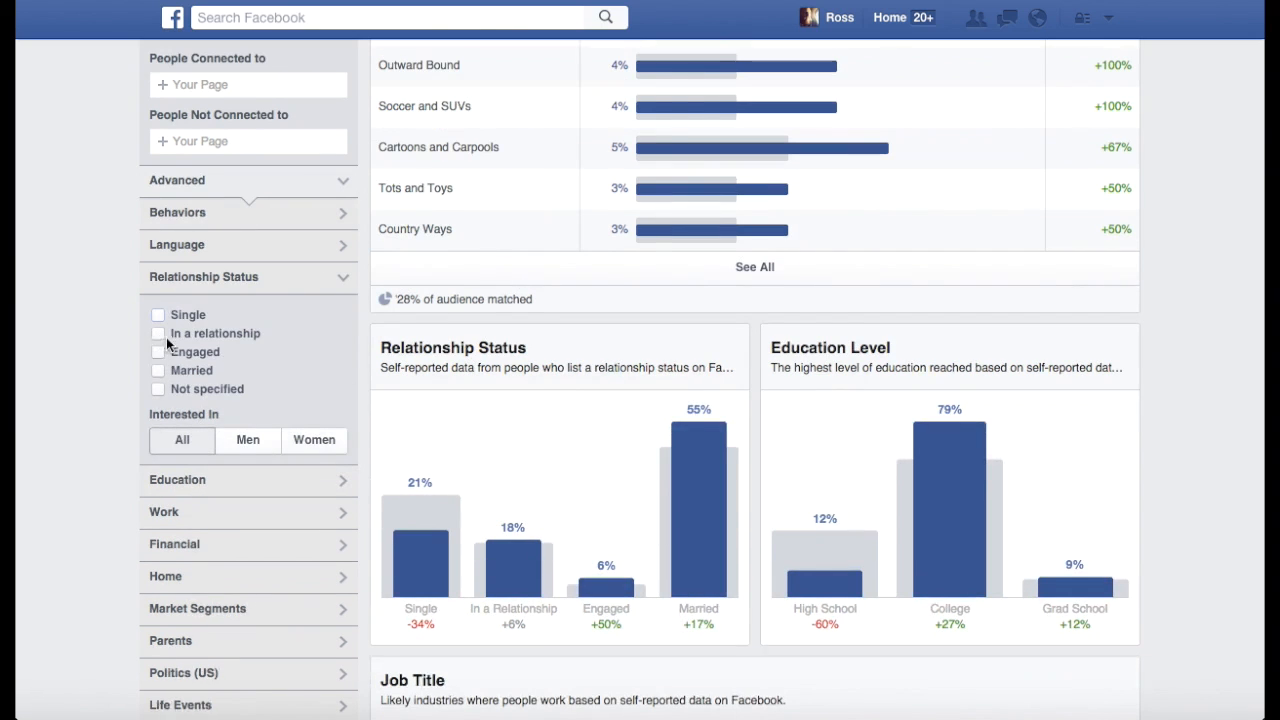
click(158, 352)
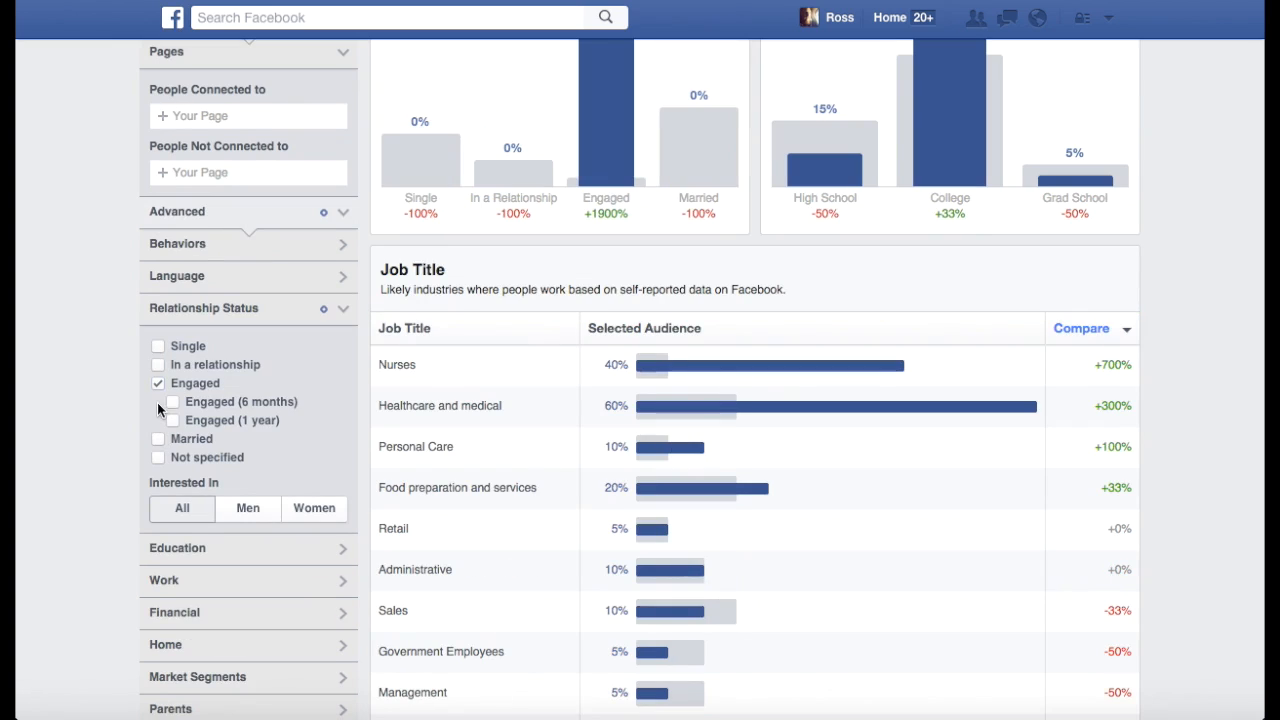
click(158, 344)
scroll(111, 353, up, 4)
scroll(770, 289, up, 15)
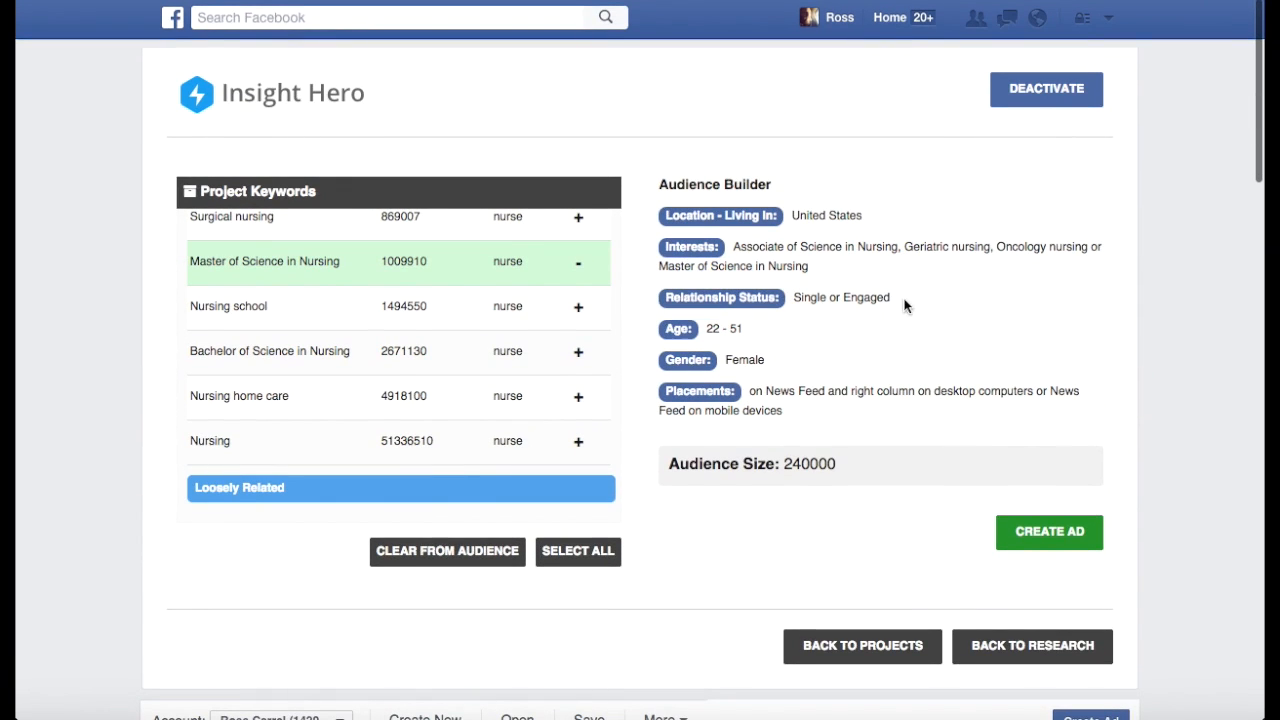
drag(903, 305, 794, 302)
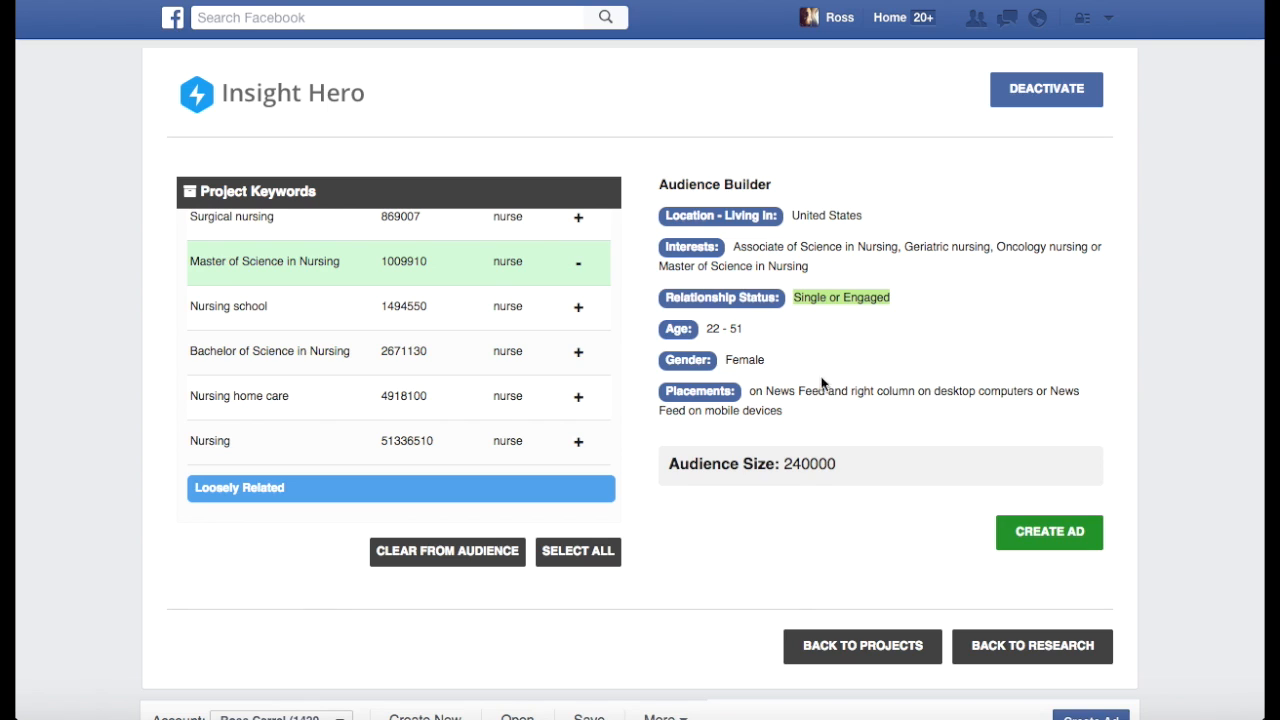
click(846, 495)
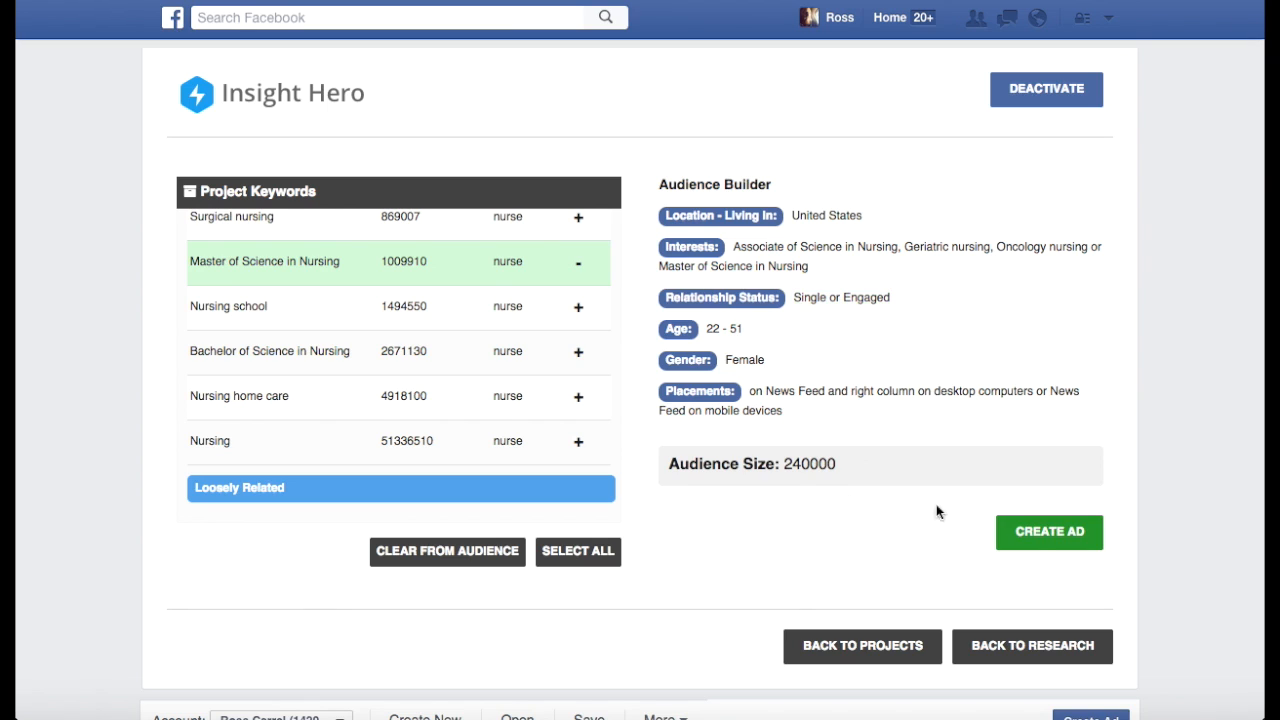
Step: Start an ad from this audience in Power Editor, using a new campaign named Nurse Example with the Page Post Engagement objective
click(1031, 541)
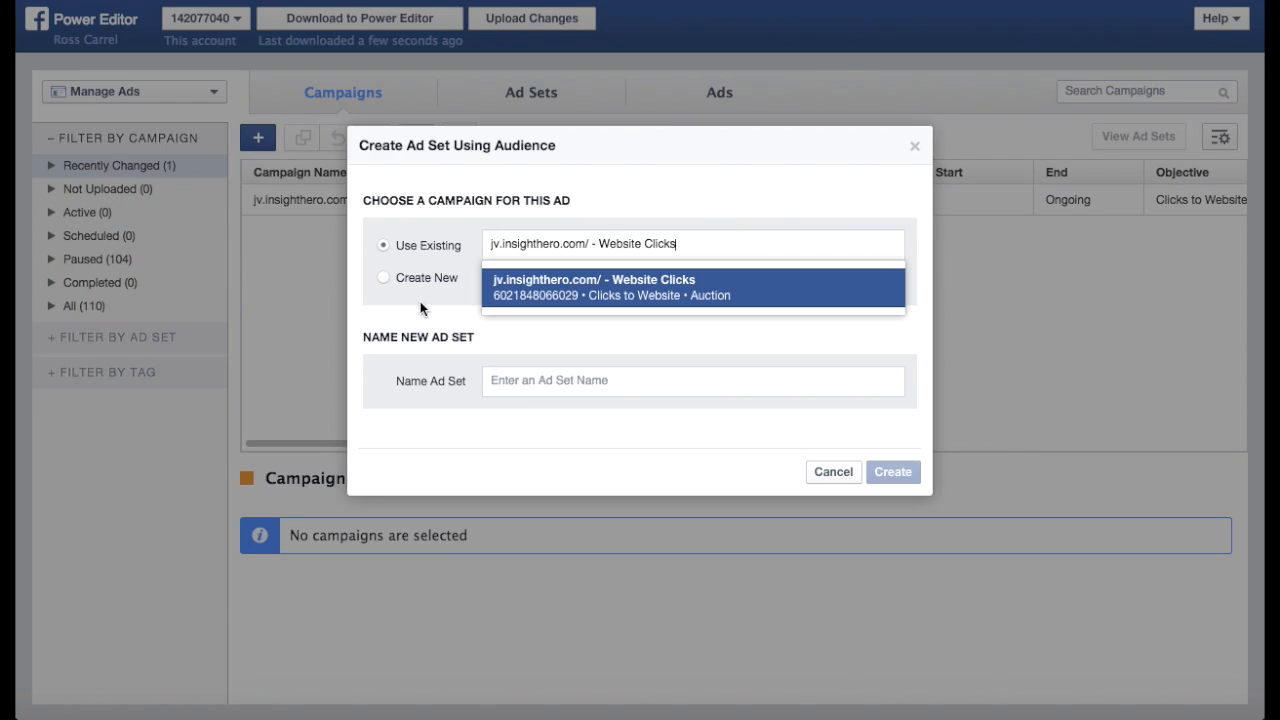
click(384, 278)
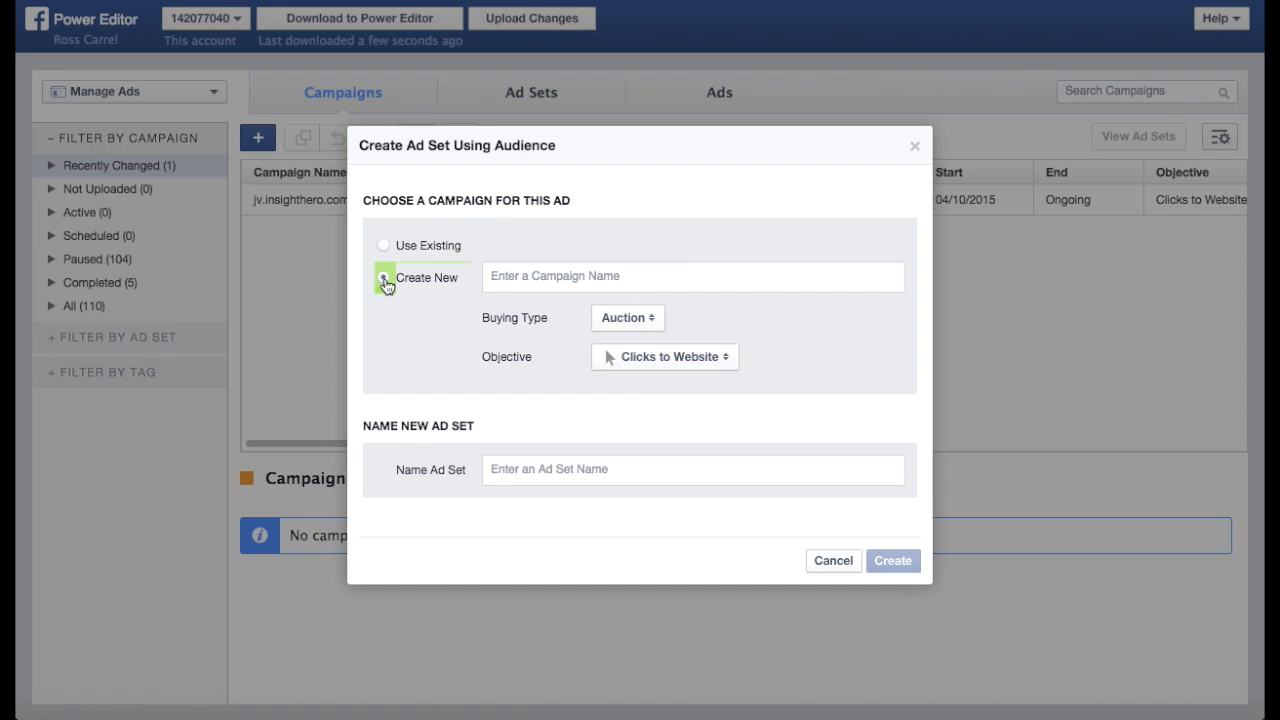
click(552, 280)
text(Nurse Example)
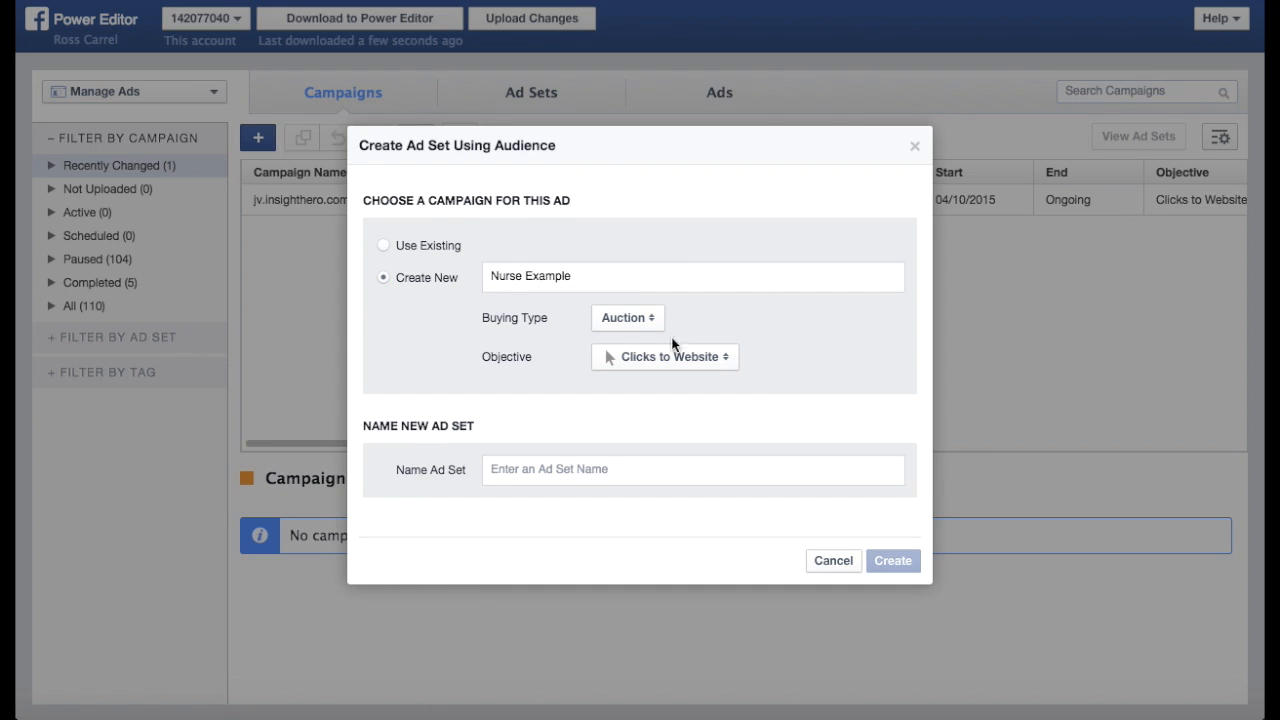
click(686, 355)
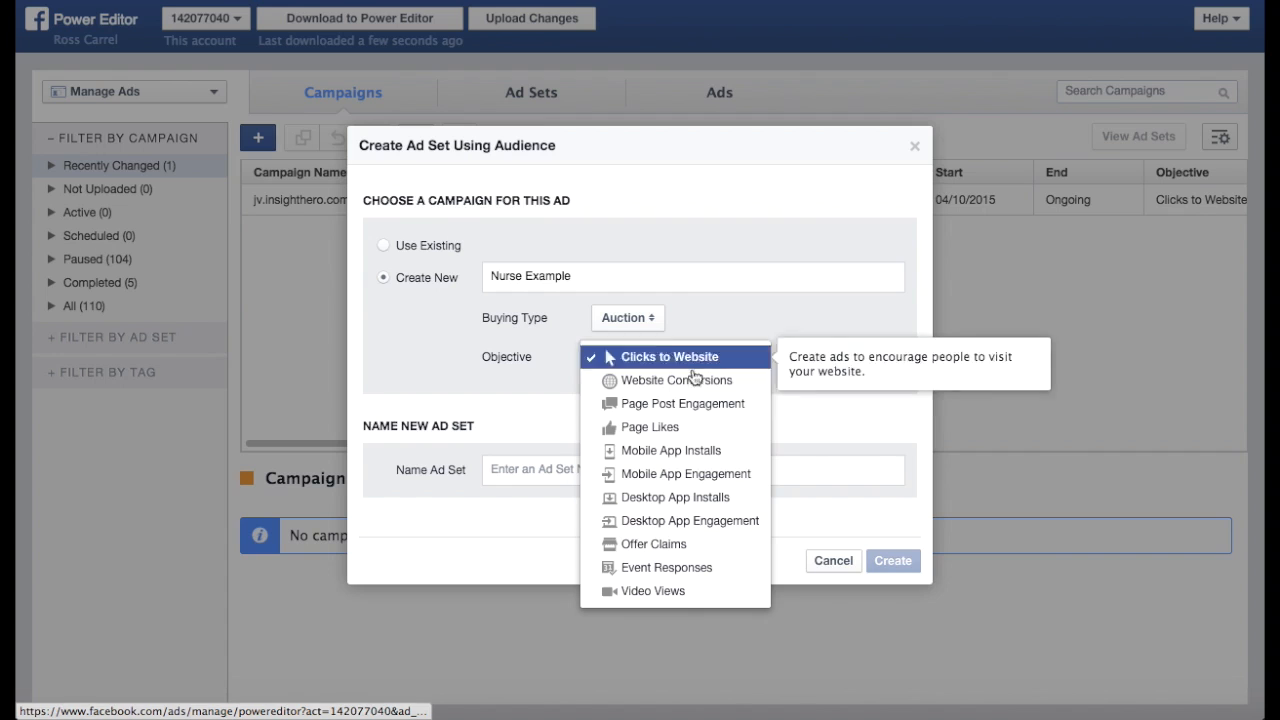
click(684, 404)
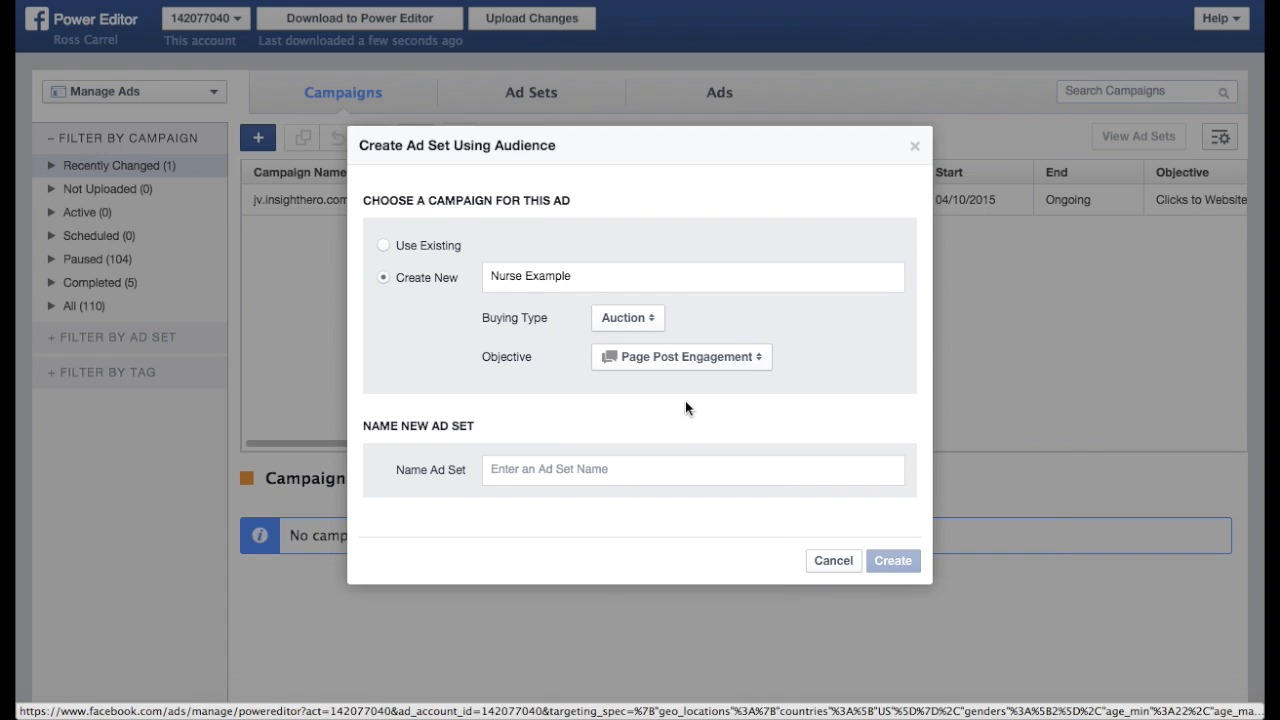
Step: Name the new ad set Nurse Example and create it together with the campaign
click(650, 320)
click(656, 320)
click(589, 469)
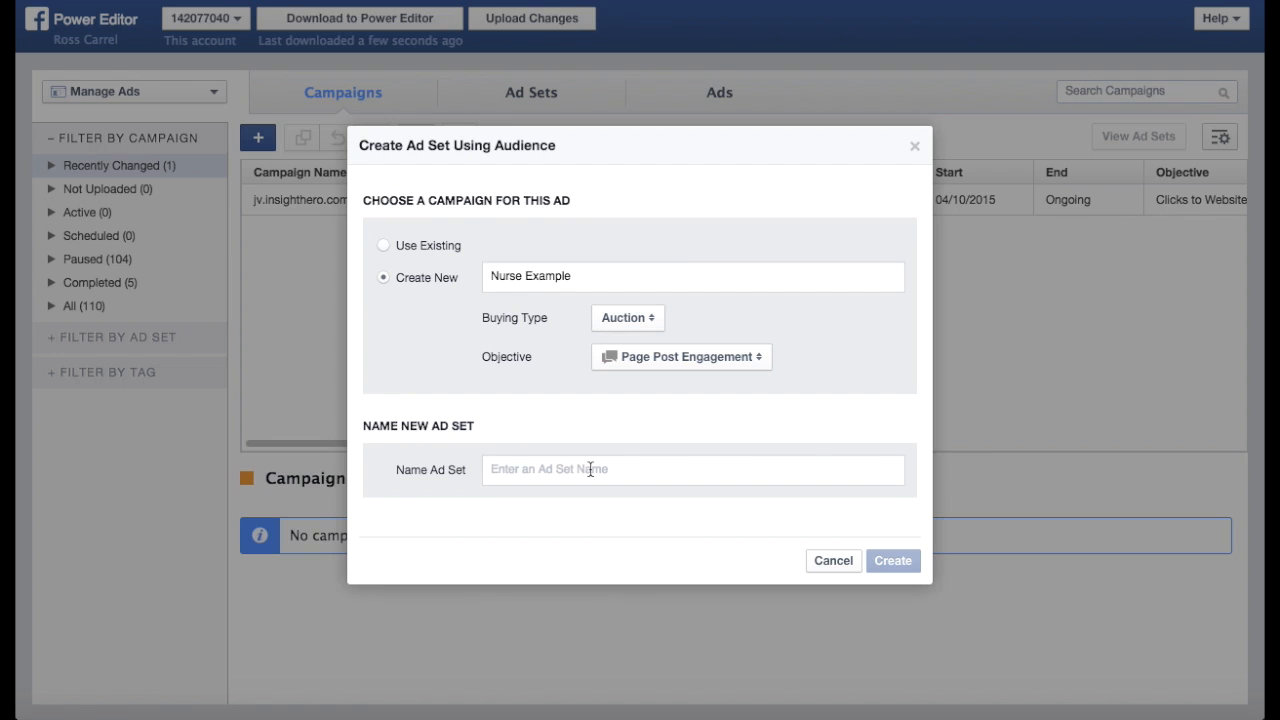
text(Nurse Example)
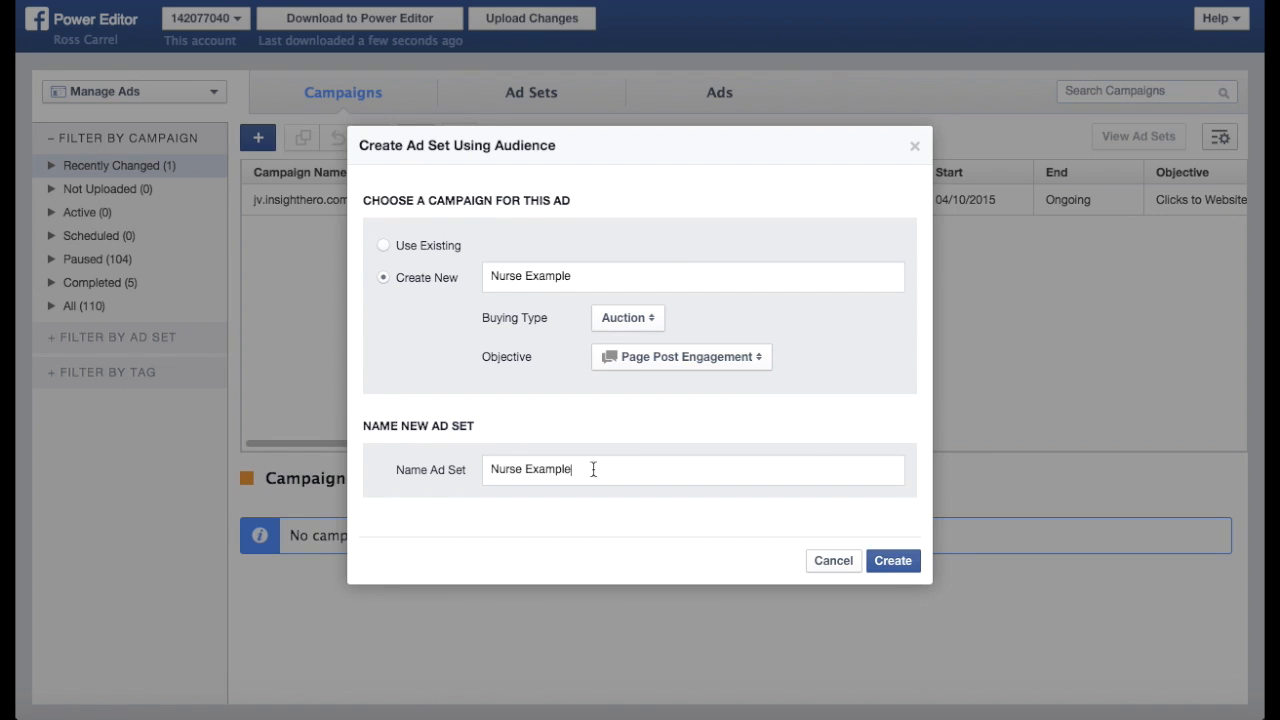
click(893, 559)
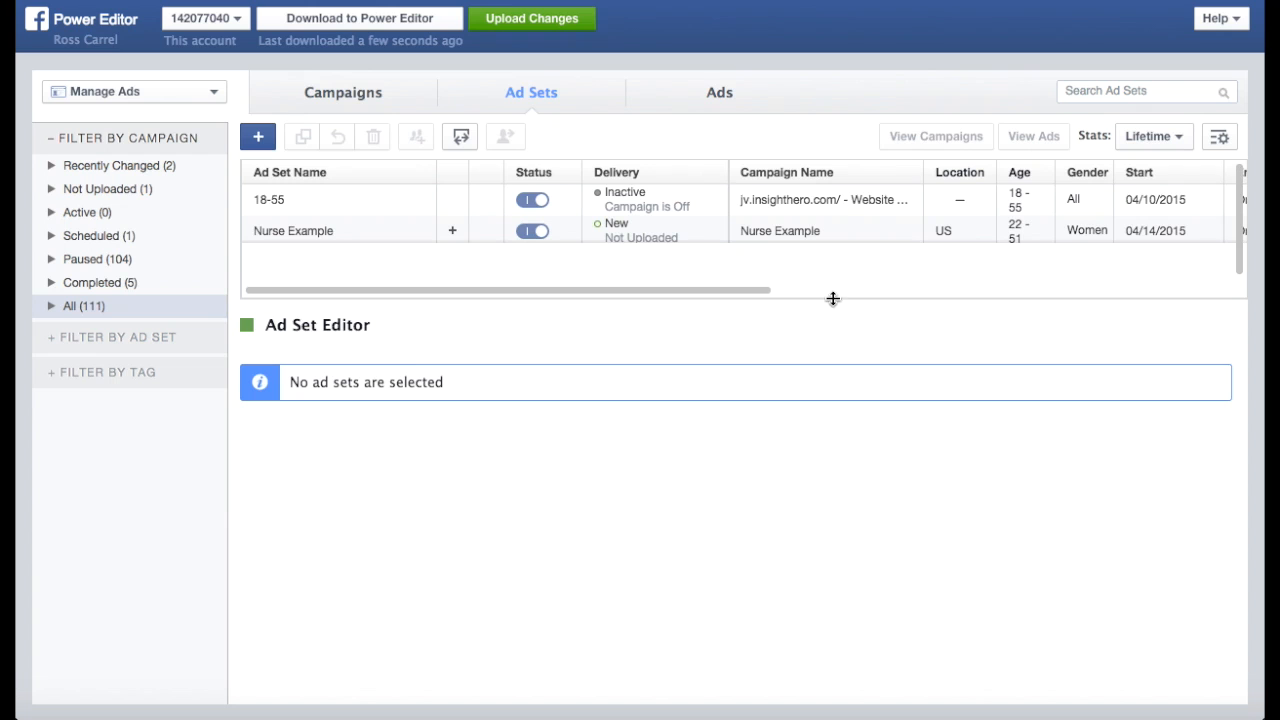
Step: Review the Nurse Example ad set's budget and schedule, audience, placements, and optimization and pricing options
click(347, 233)
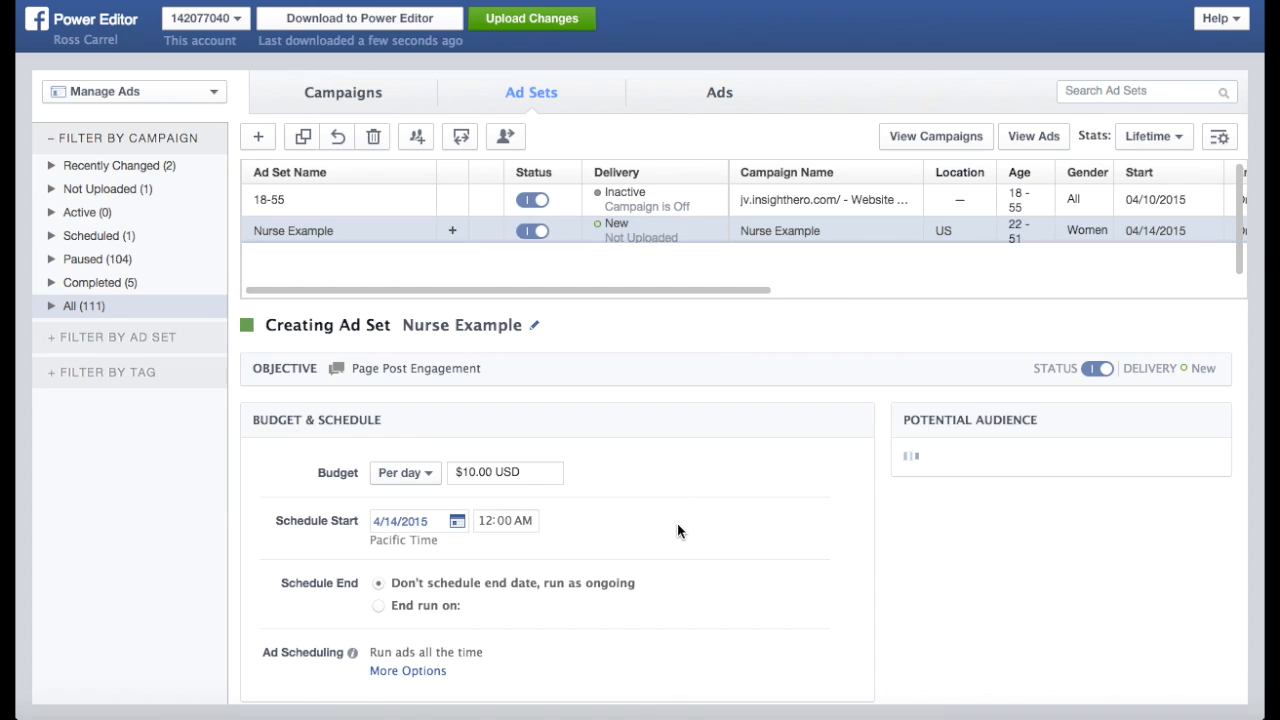
scroll(678, 525, down, 5)
scroll(678, 525, down, 3)
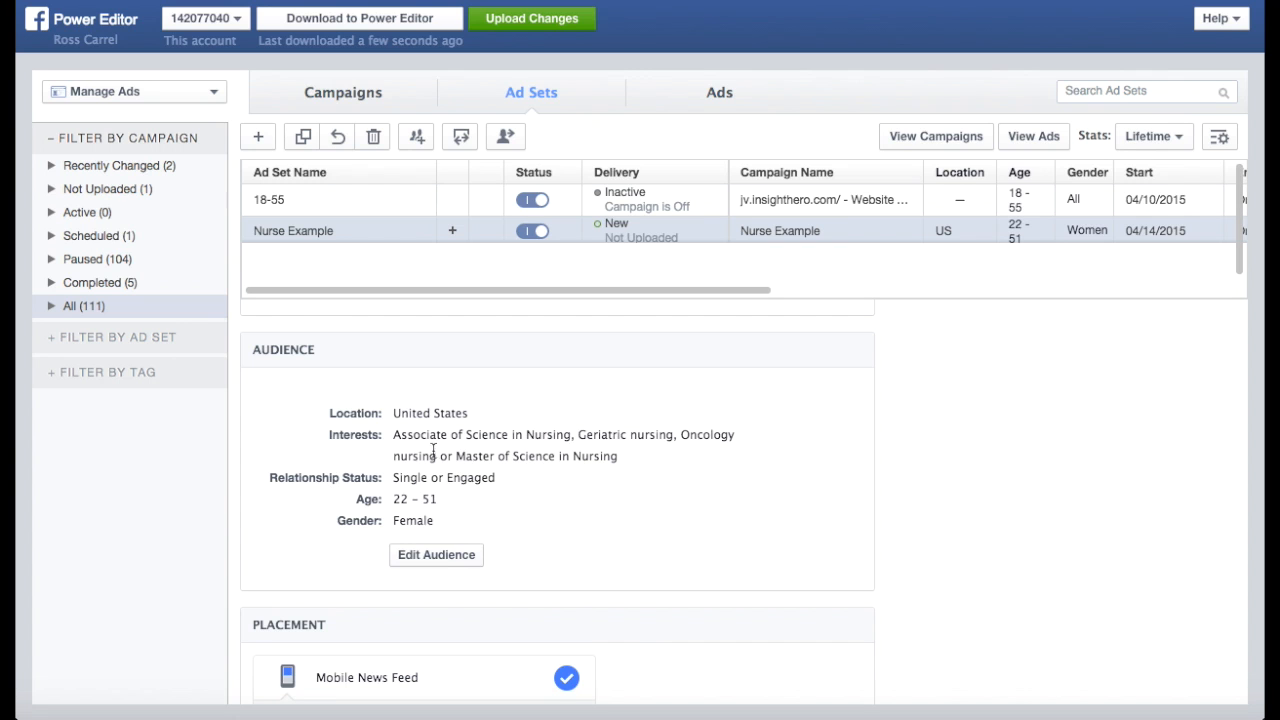
scroll(556, 475, down, 6)
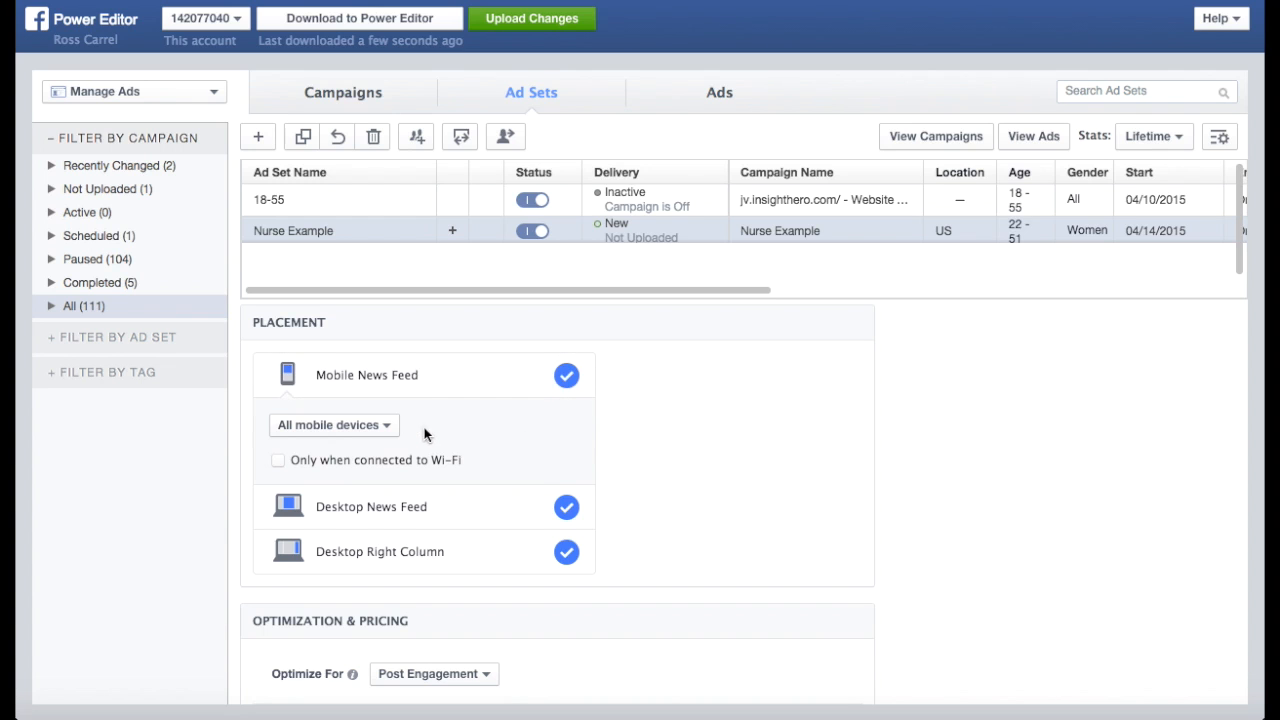
scroll(420, 430, down, 2)
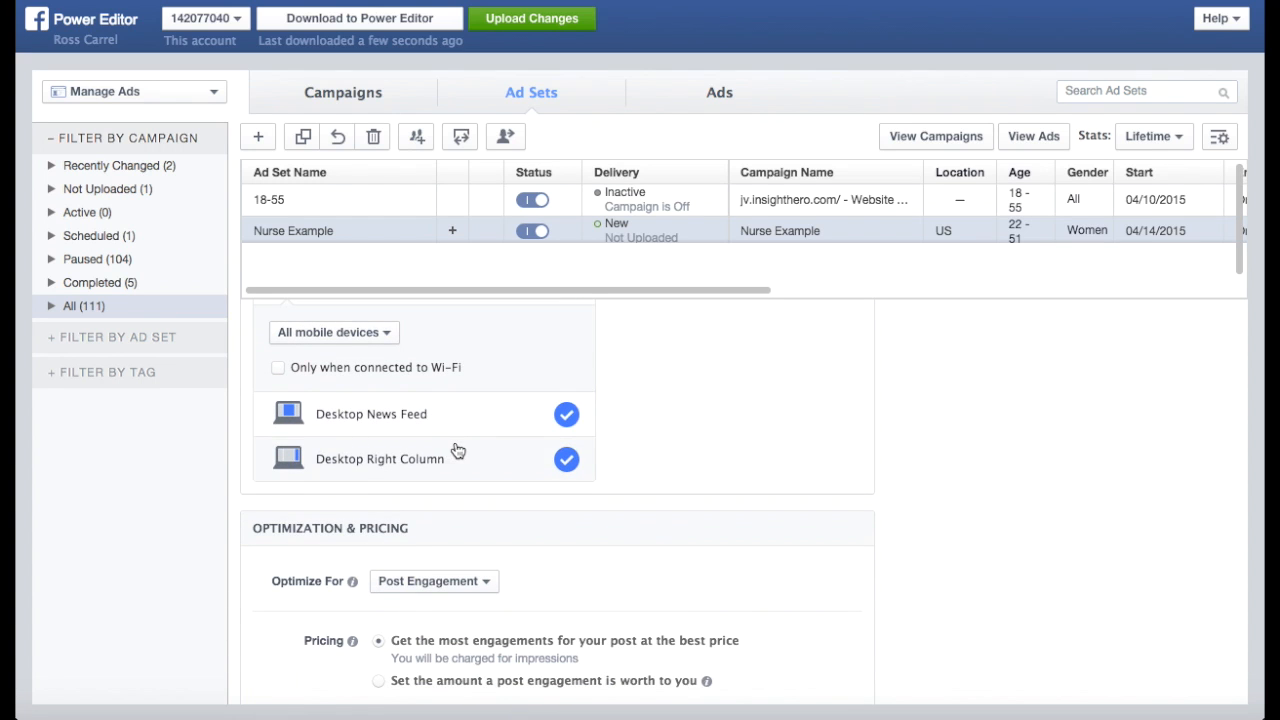
scroll(452, 448, down, 1)
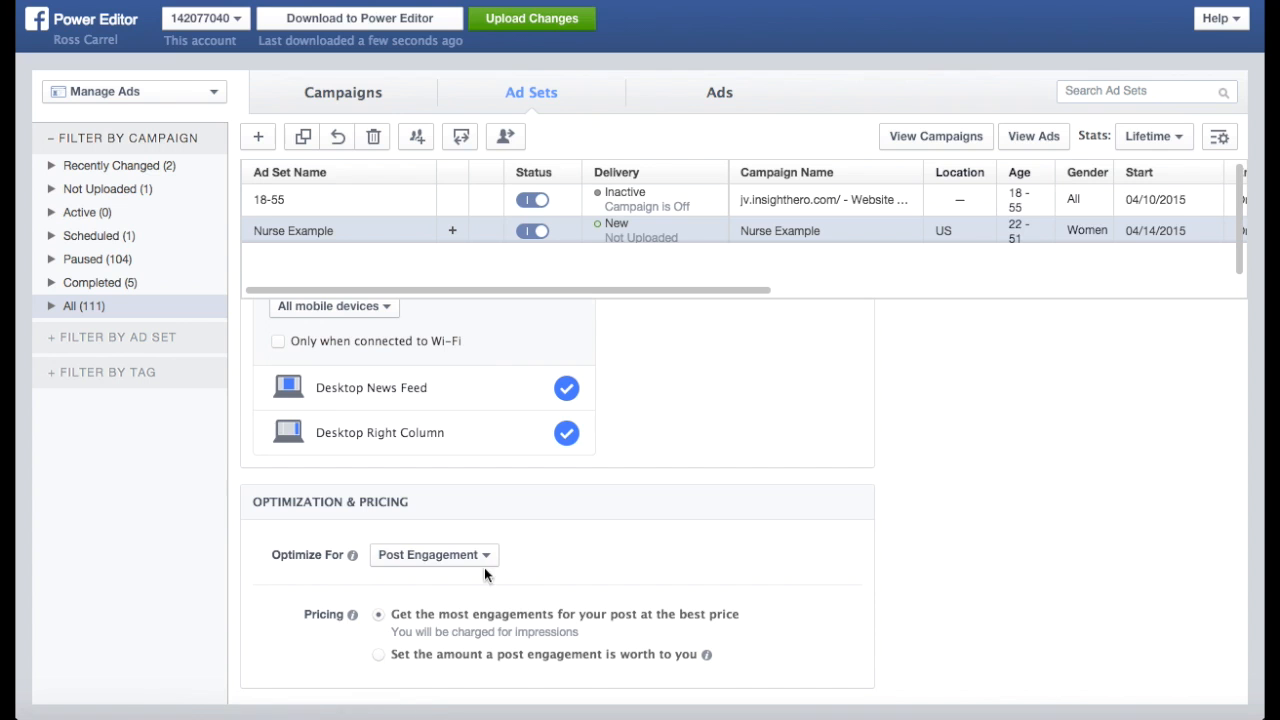
click(485, 558)
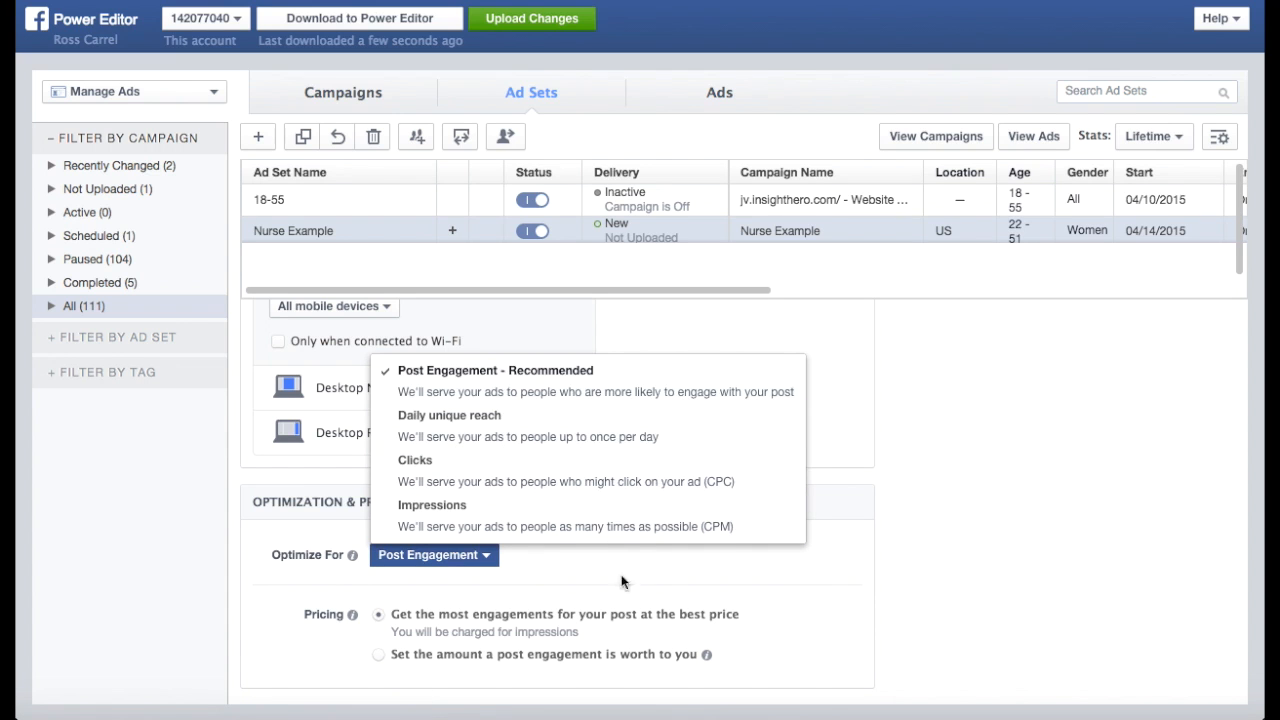
click(712, 578)
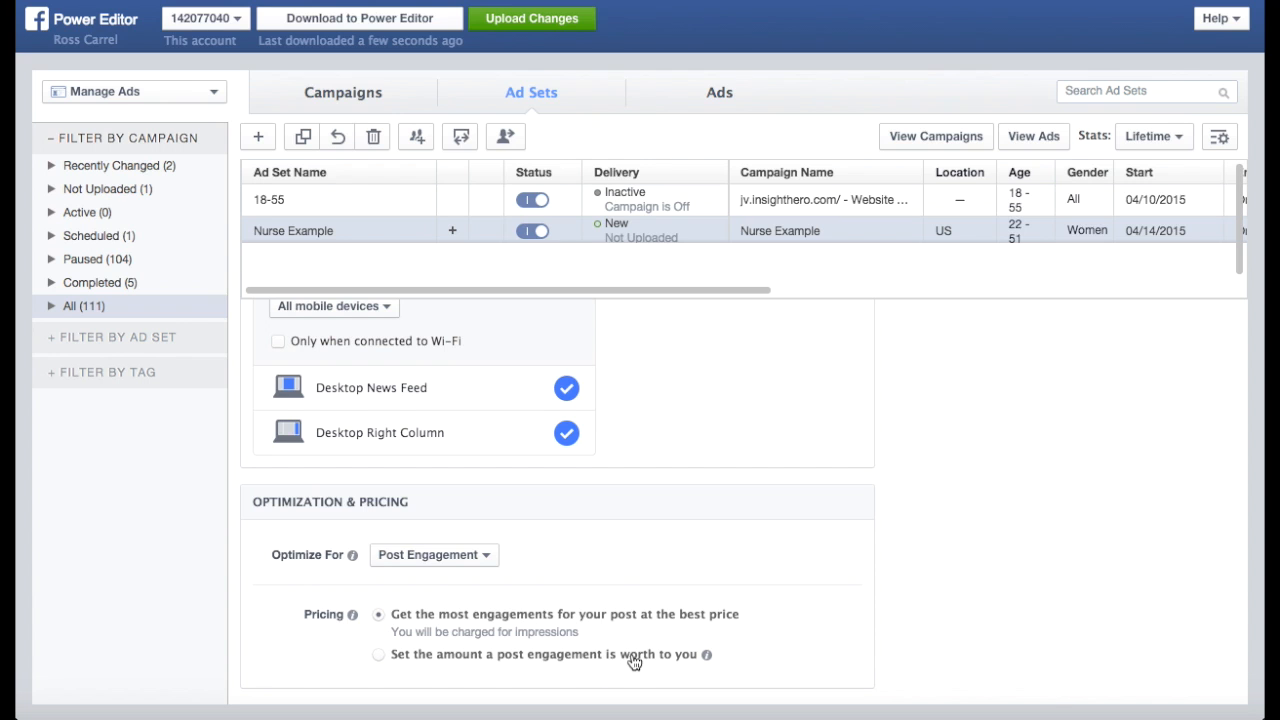
scroll(656, 594, up, 15)
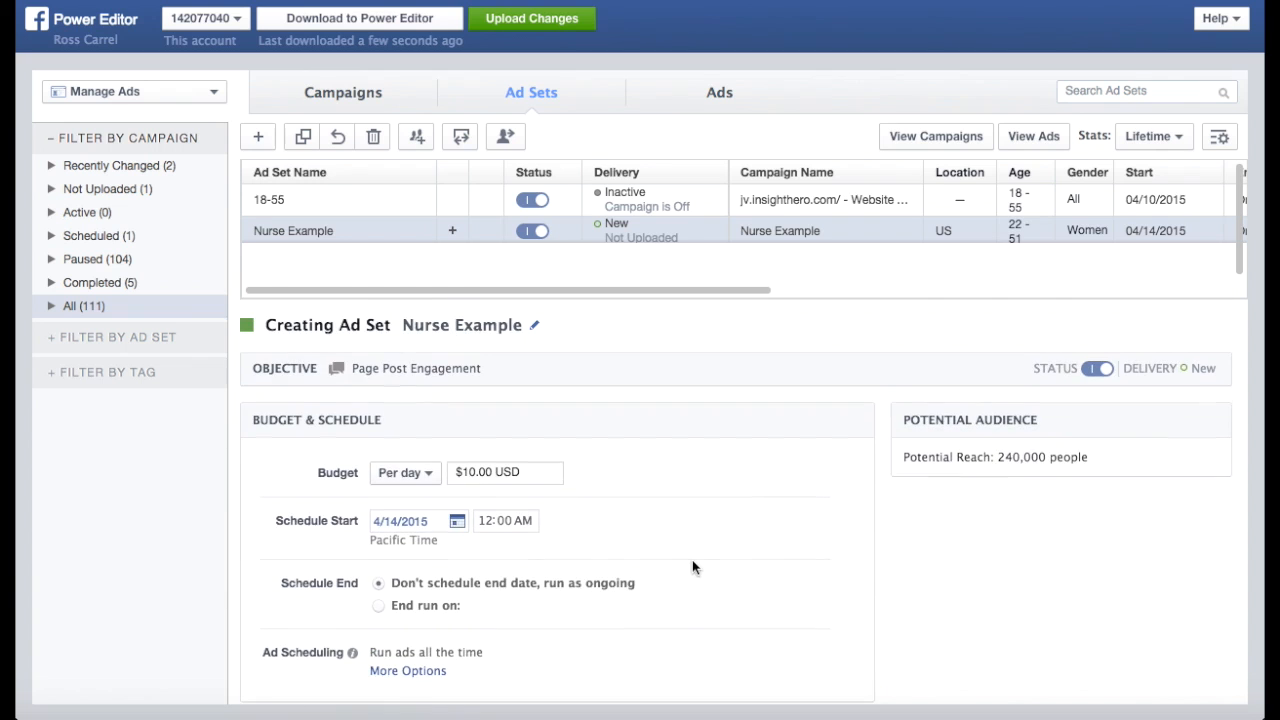
scroll(690, 525, down, 6)
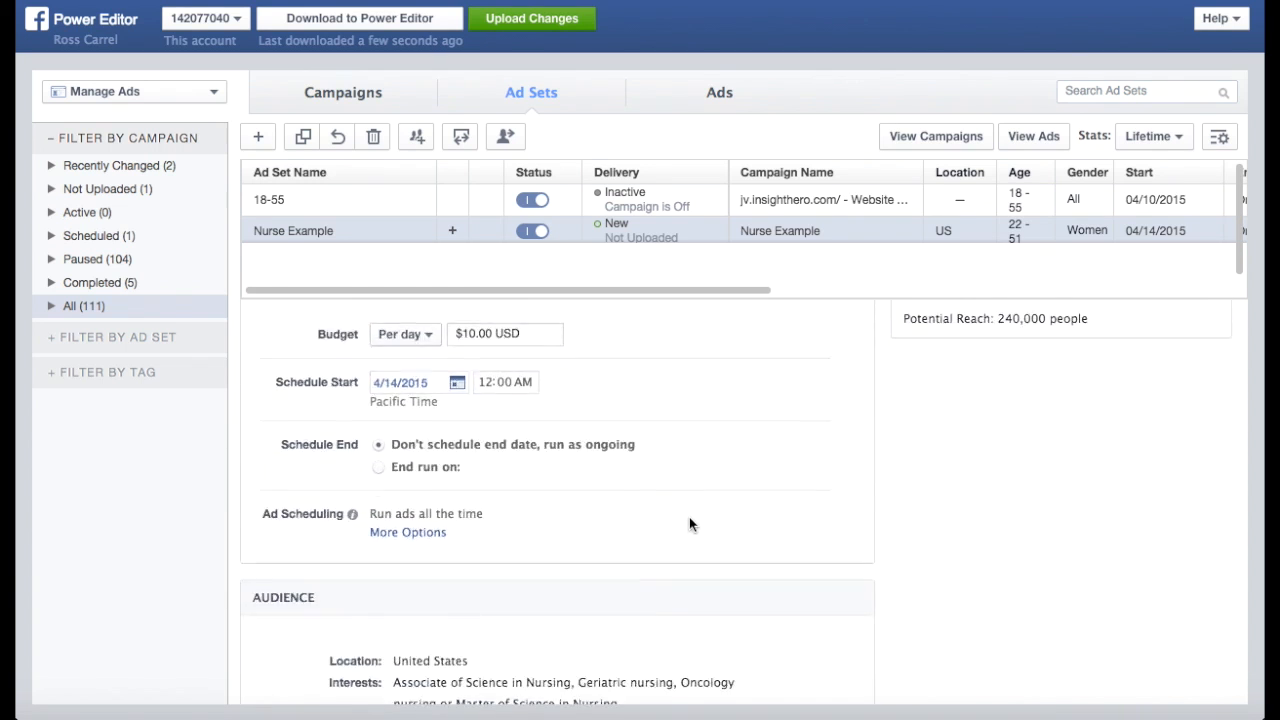
scroll(690, 517, down, 5)
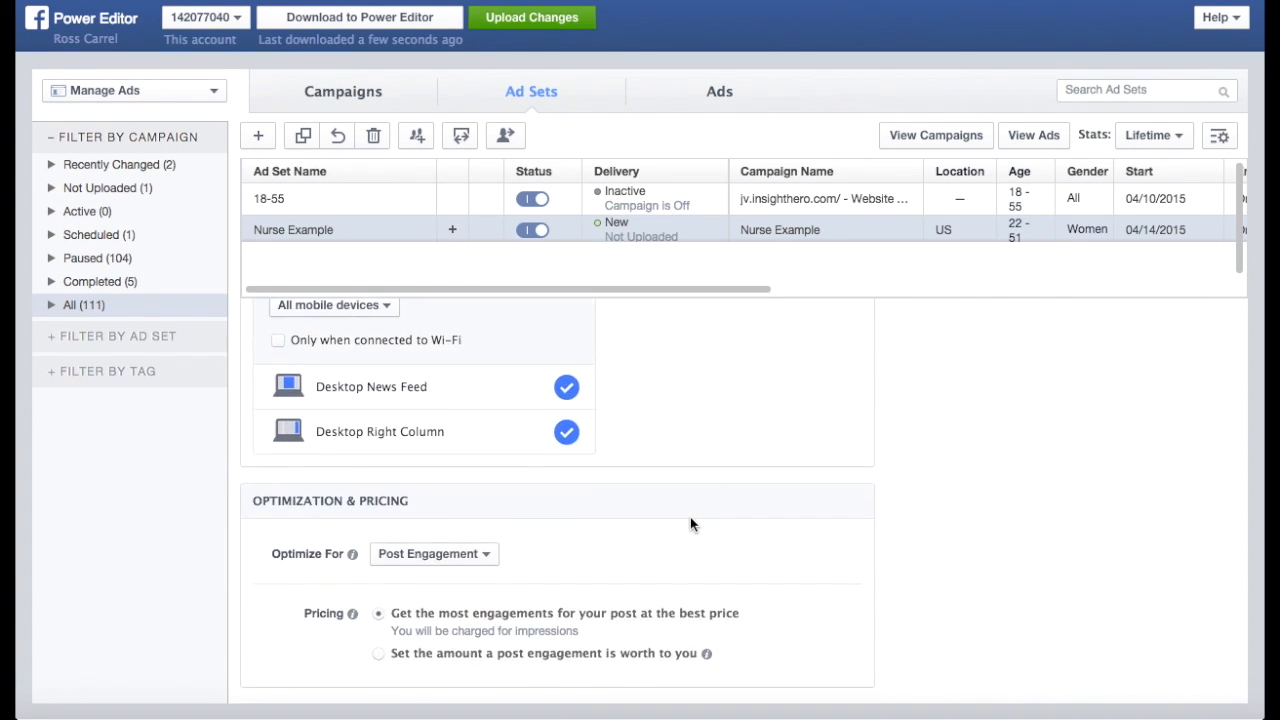
scroll(690, 388, up, 10)
Step: Start a new ad assigned to the existing campaign Nurse Example and the existing ad set Nurse Example
click(719, 94)
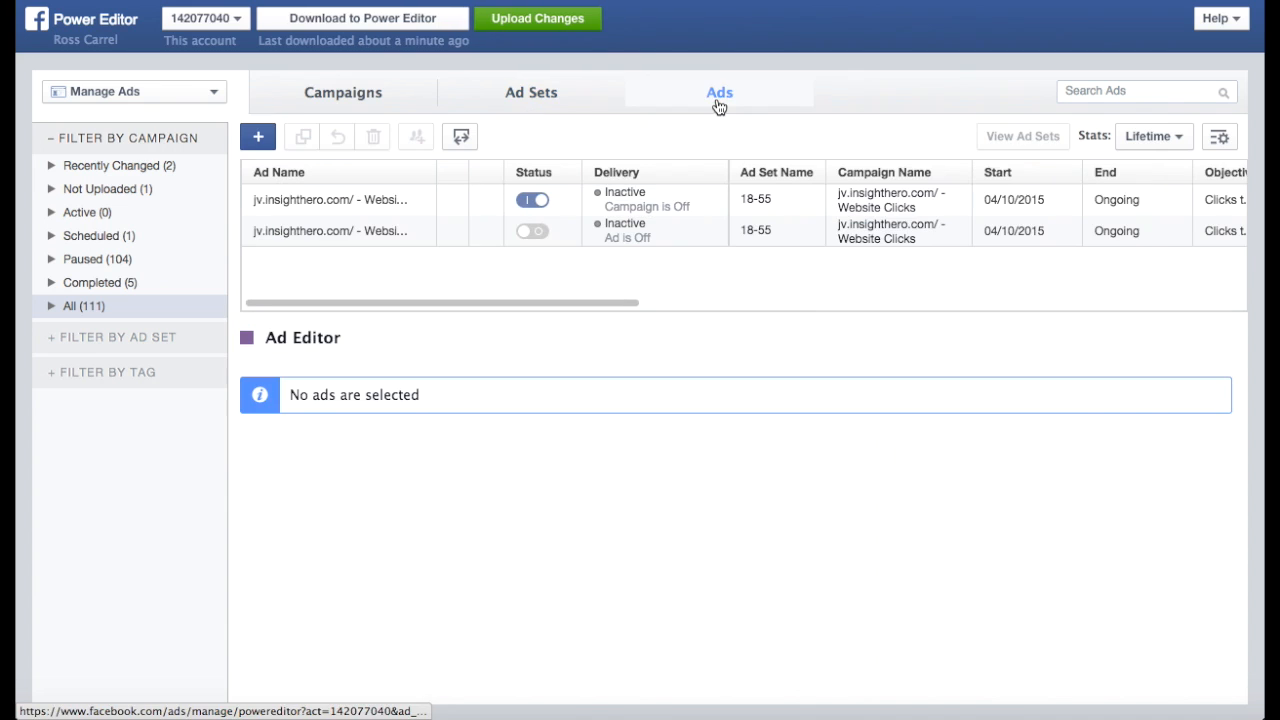
click(259, 138)
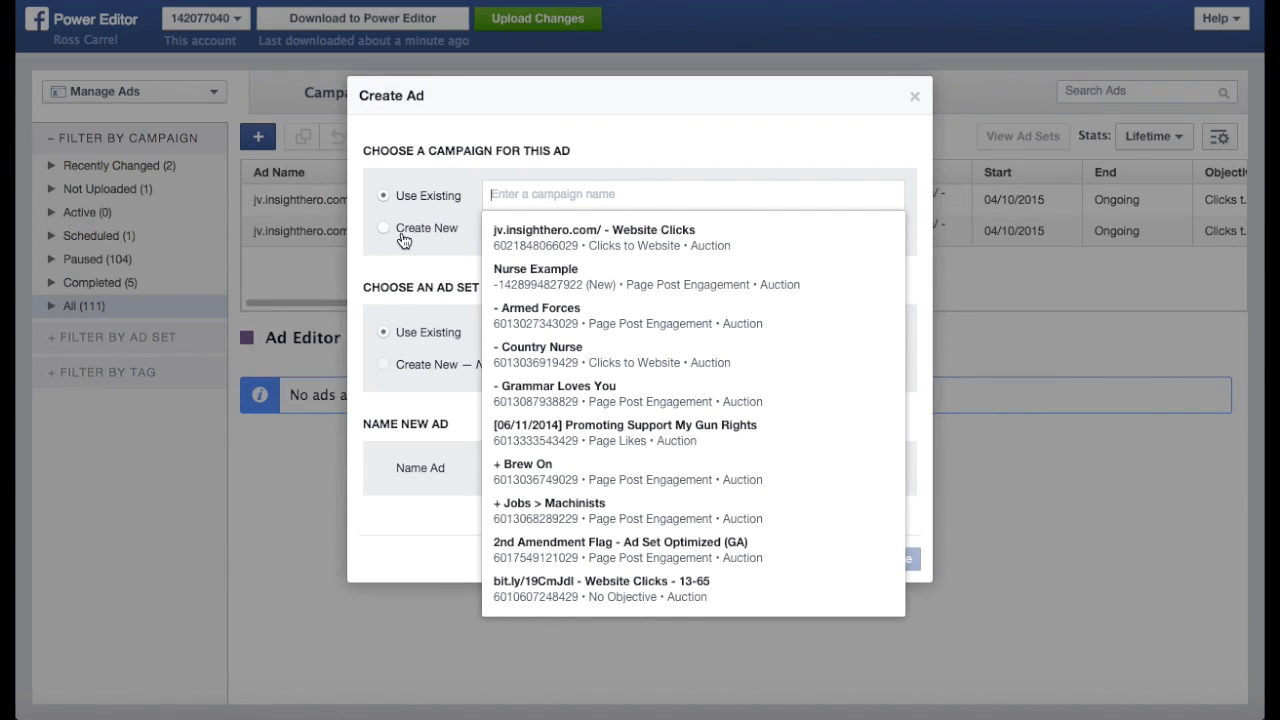
click(515, 276)
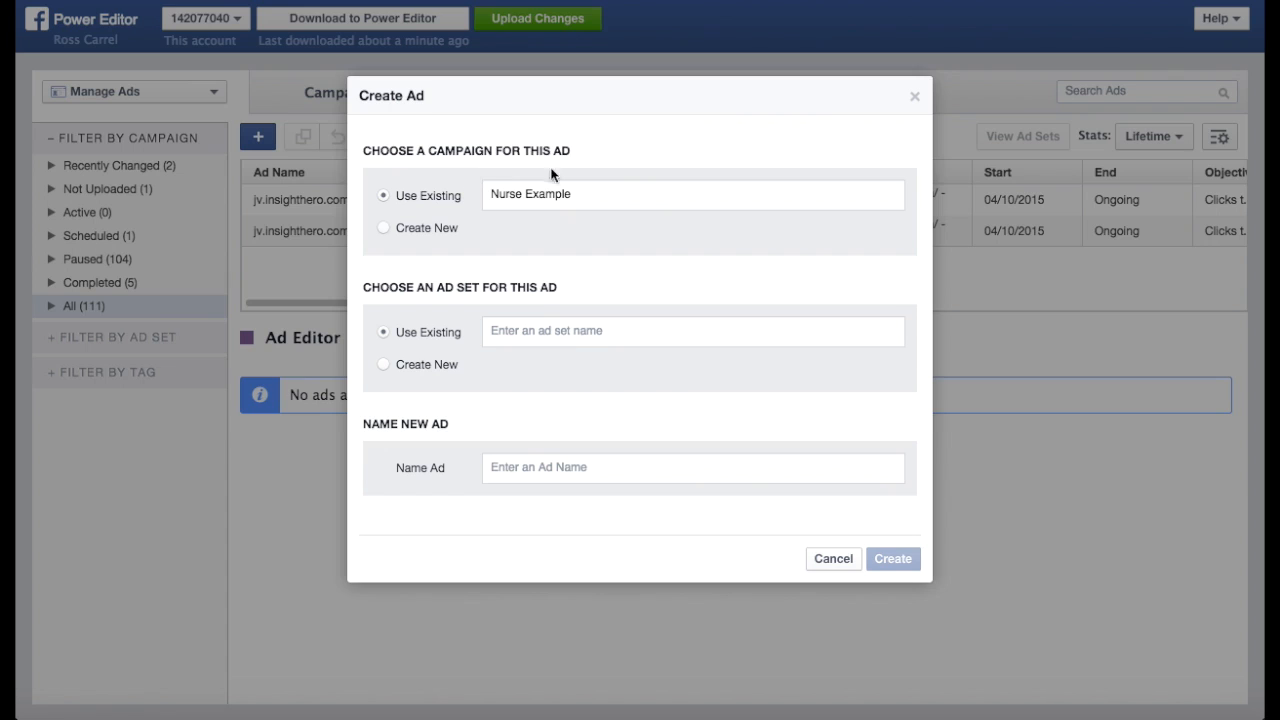
click(410, 364)
click(413, 336)
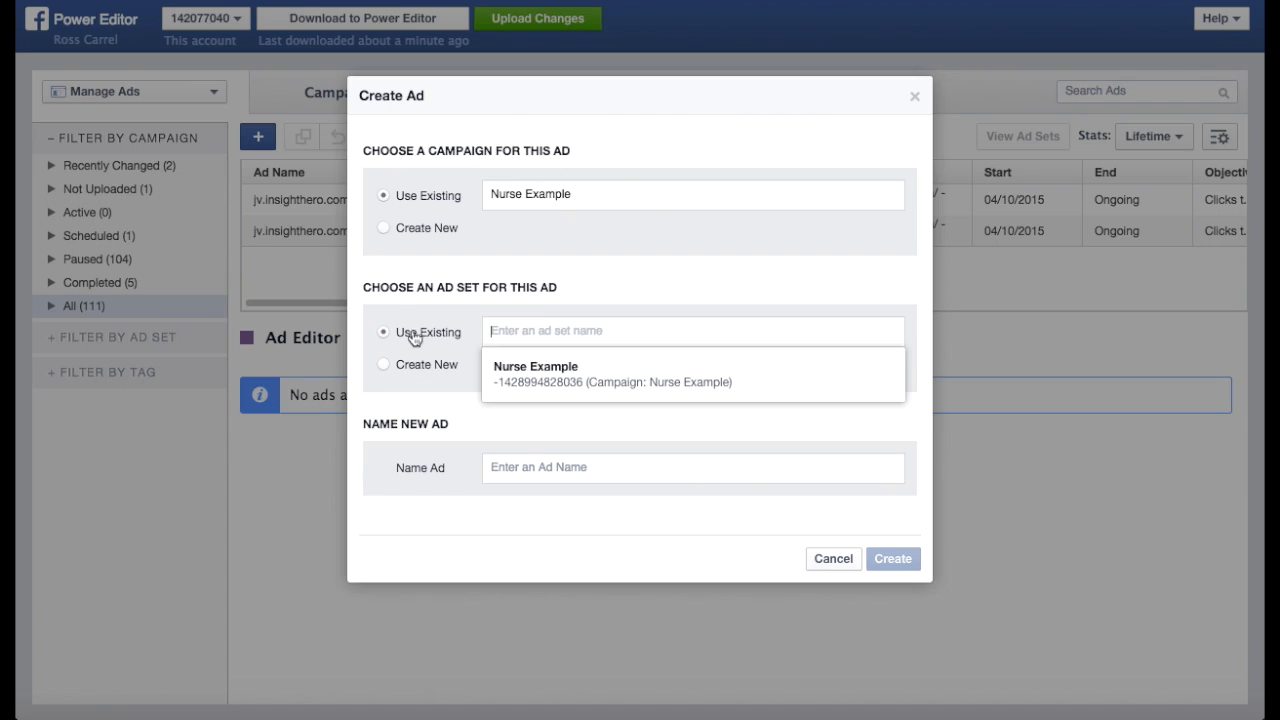
click(552, 378)
Step: Name the new ad Nurse Example and create it
click(552, 466)
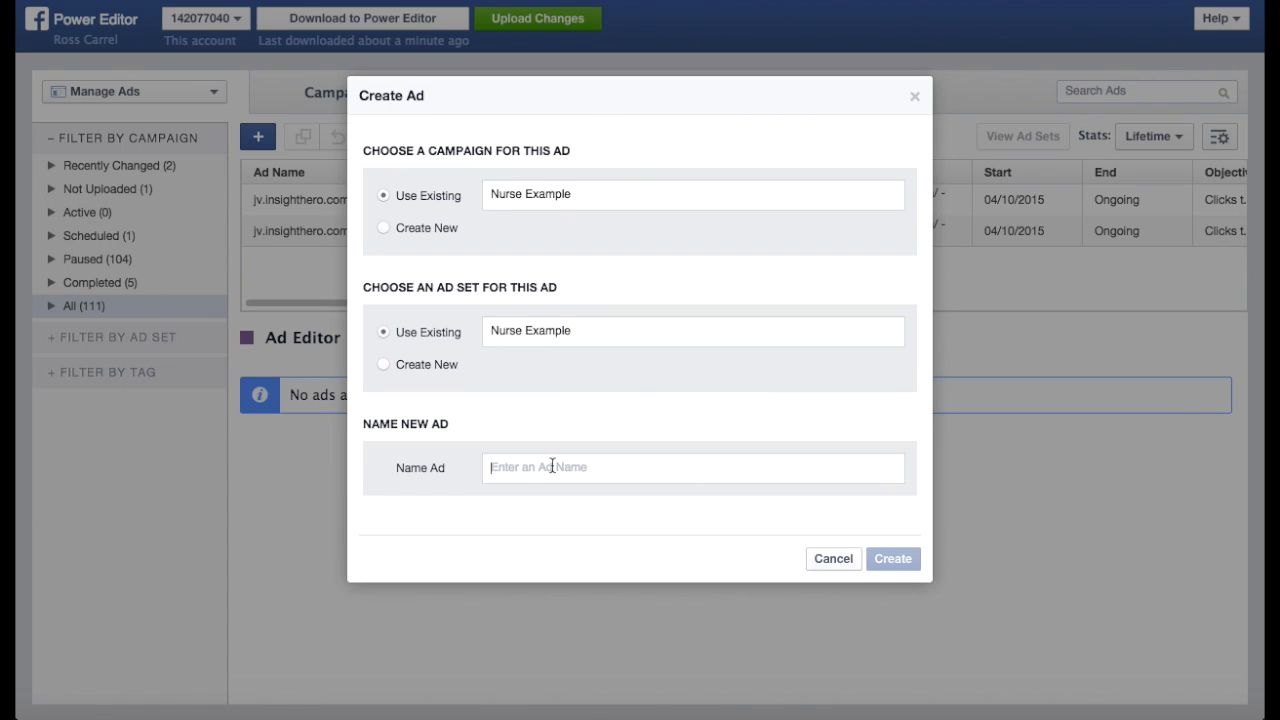
text(Nurse Example)
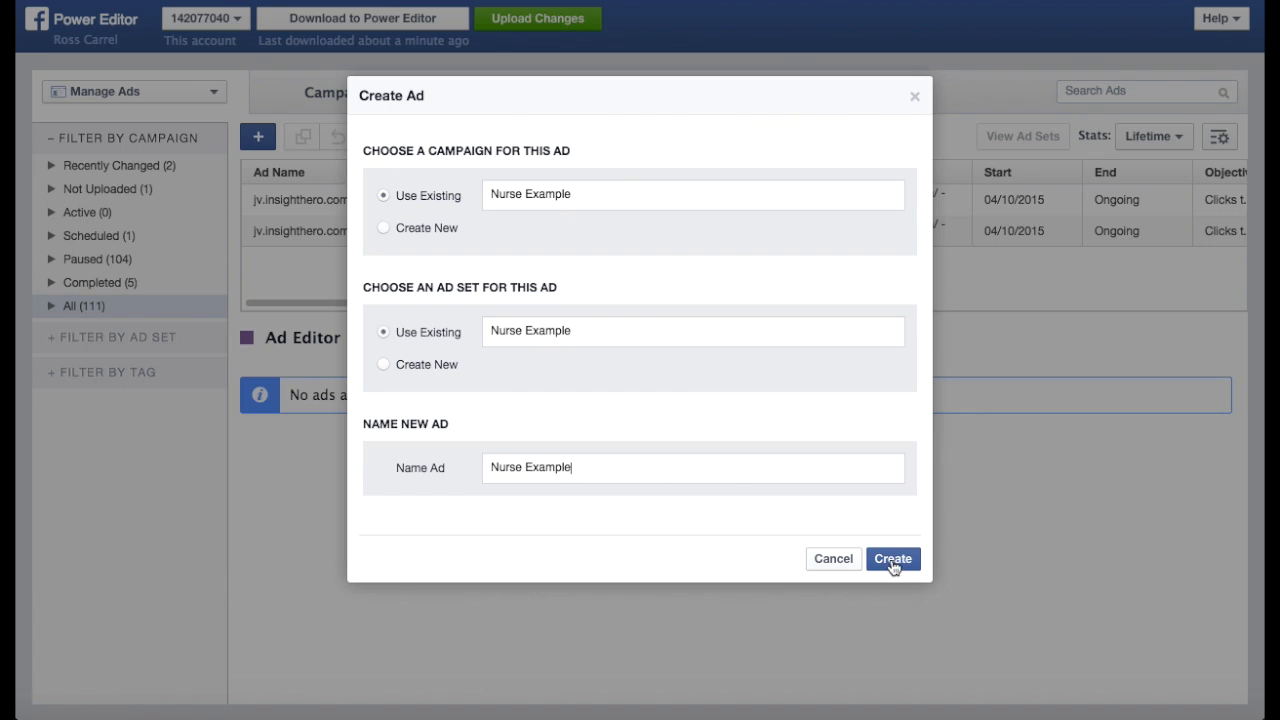
click(893, 560)
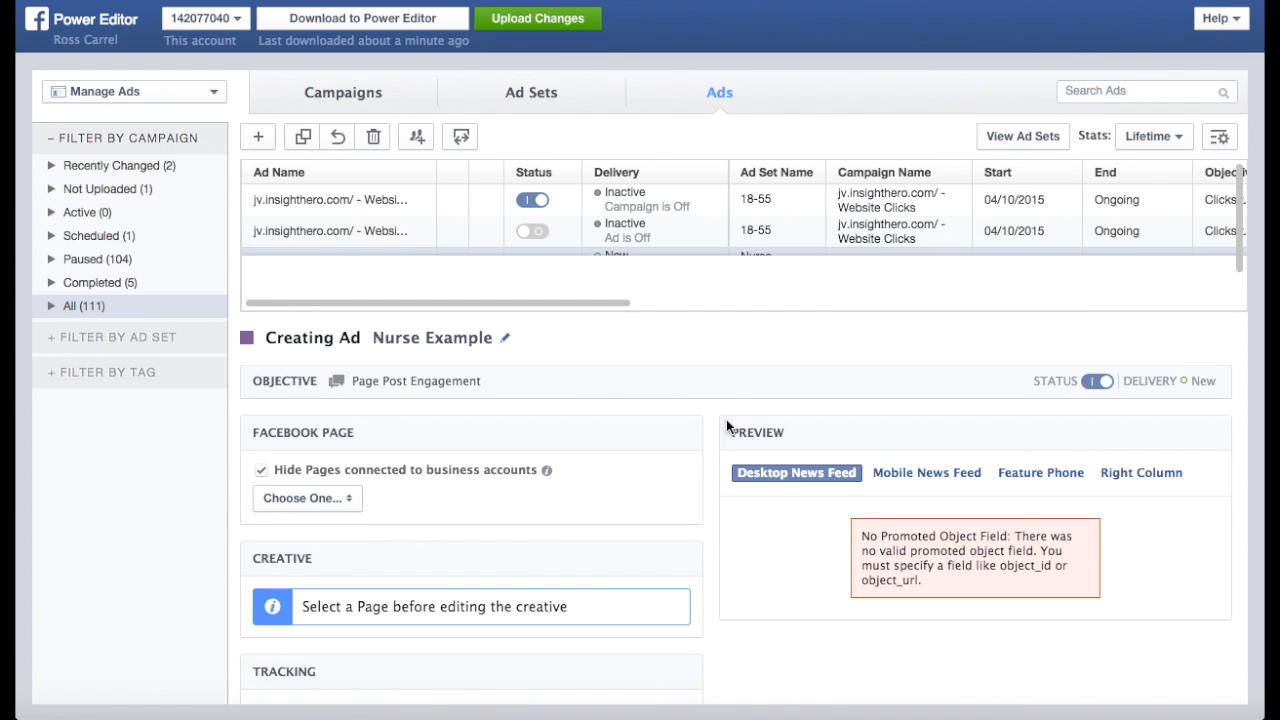
Step: Choose Proud Nurse For Life as the Facebook Page for the new ad
scroll(711, 460, down, 1)
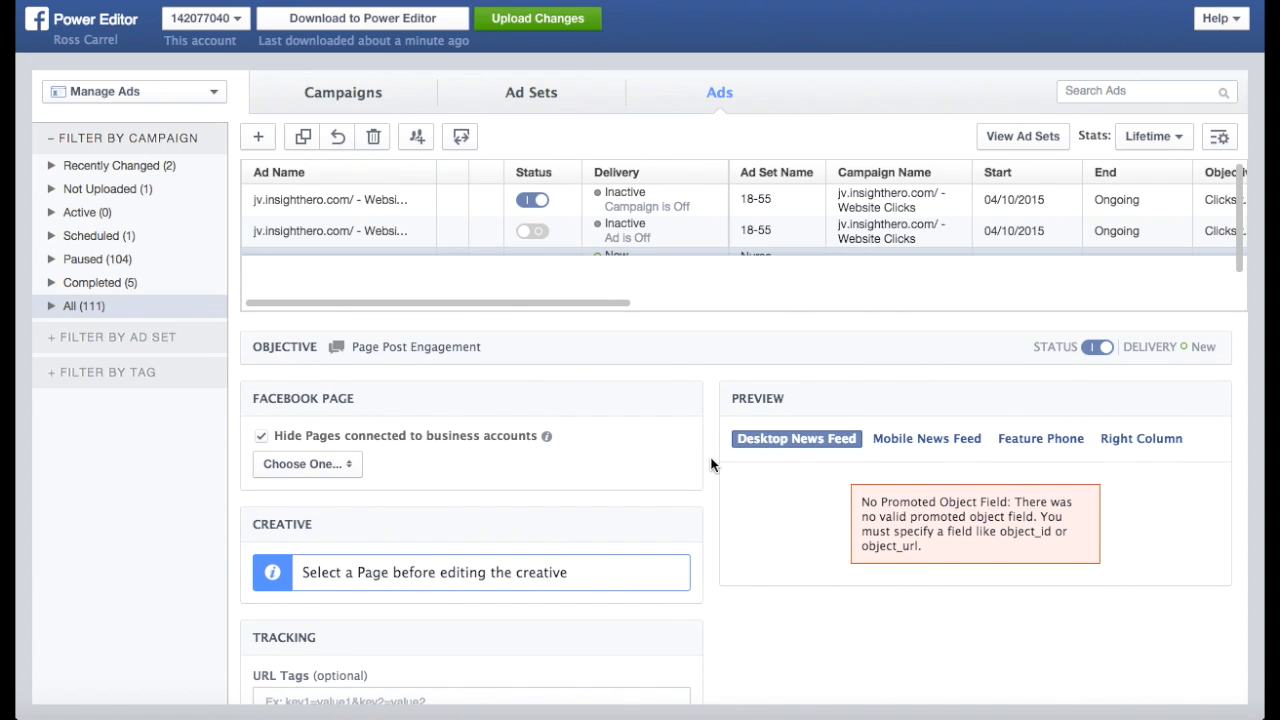
click(337, 466)
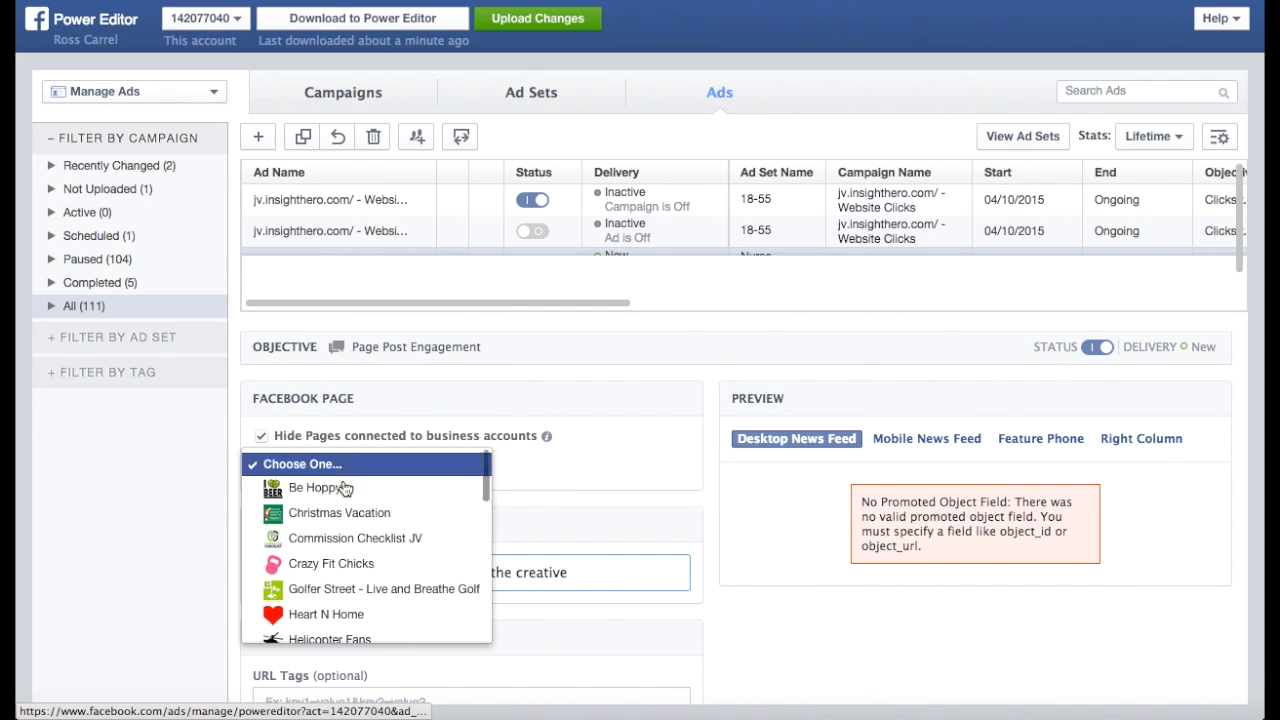
scroll(343, 488, down, 10)
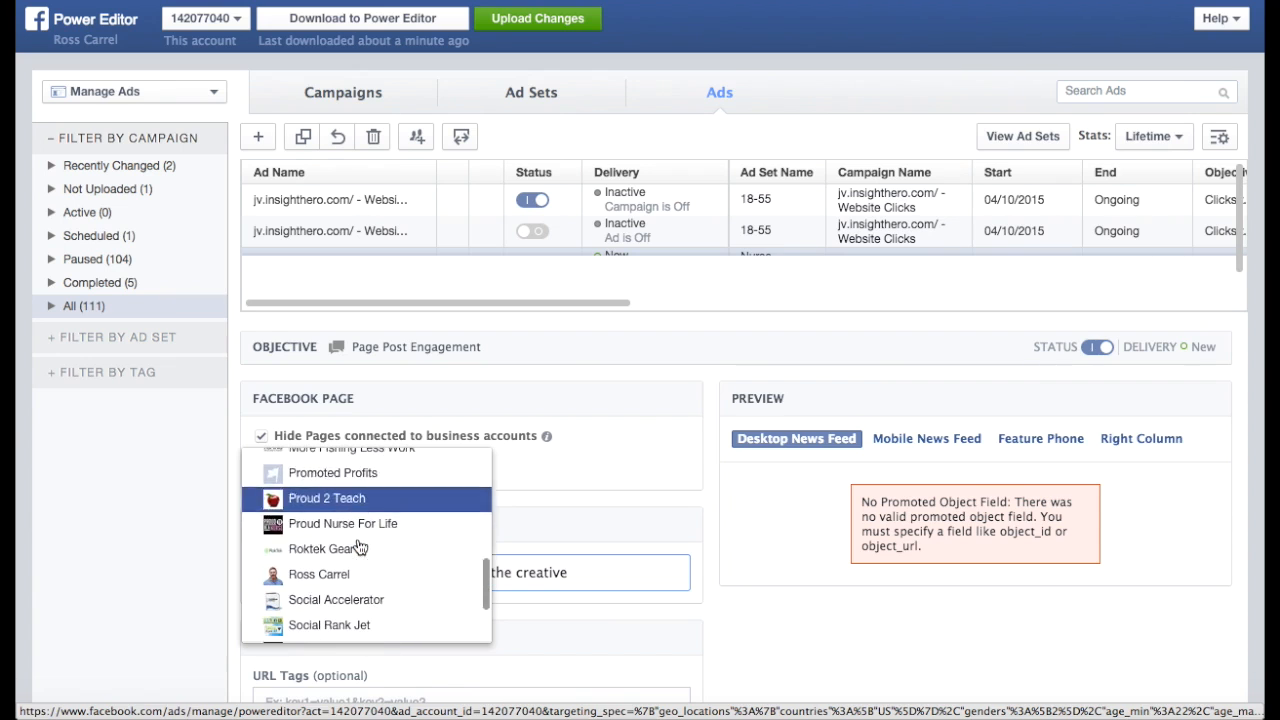
click(358, 518)
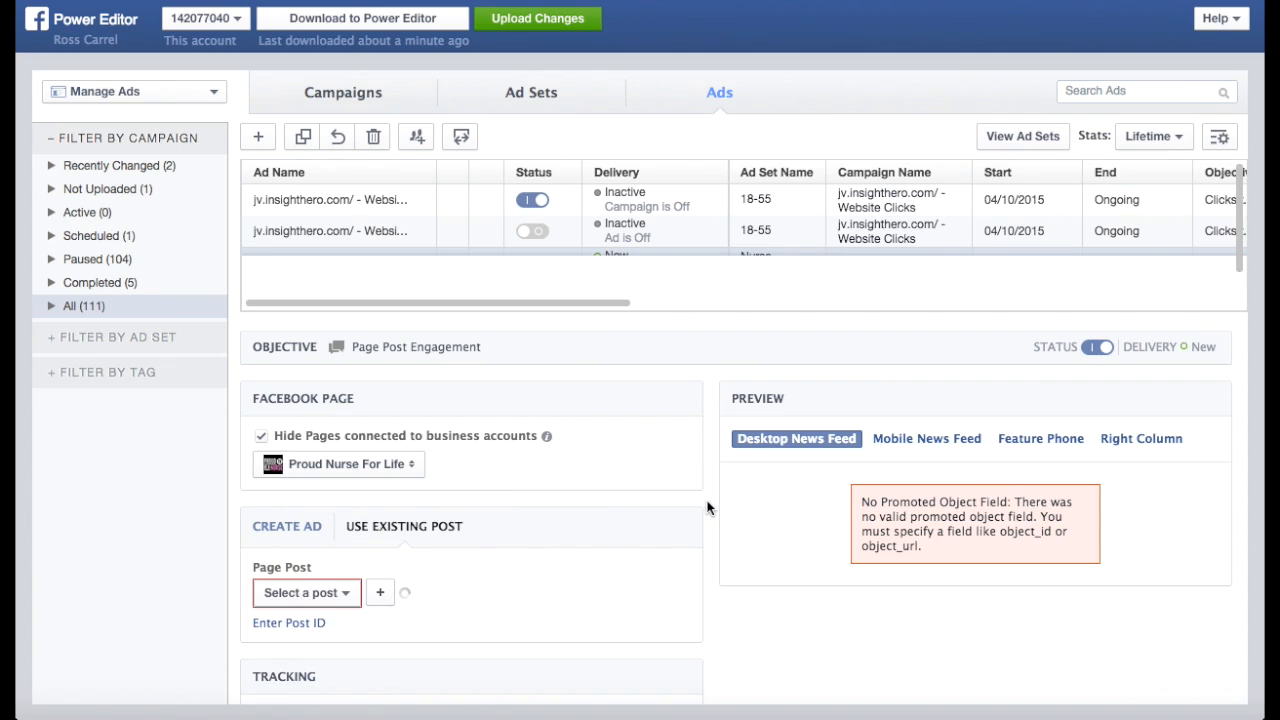
scroll(712, 502, down, 3)
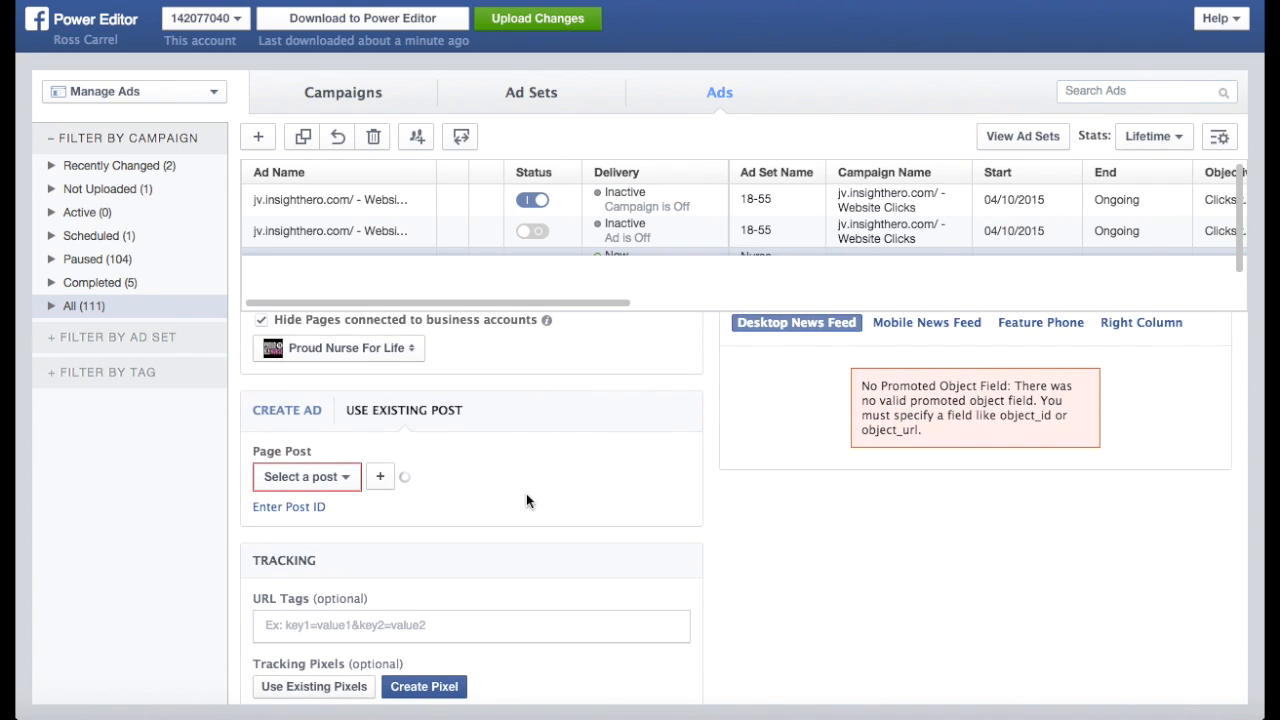
Step: Try the "I Try (To Be a nurse) Parody" post, and set the ad's page post to "Nurses: You've Been LIED to about your Back and Body Mechanics"
click(343, 478)
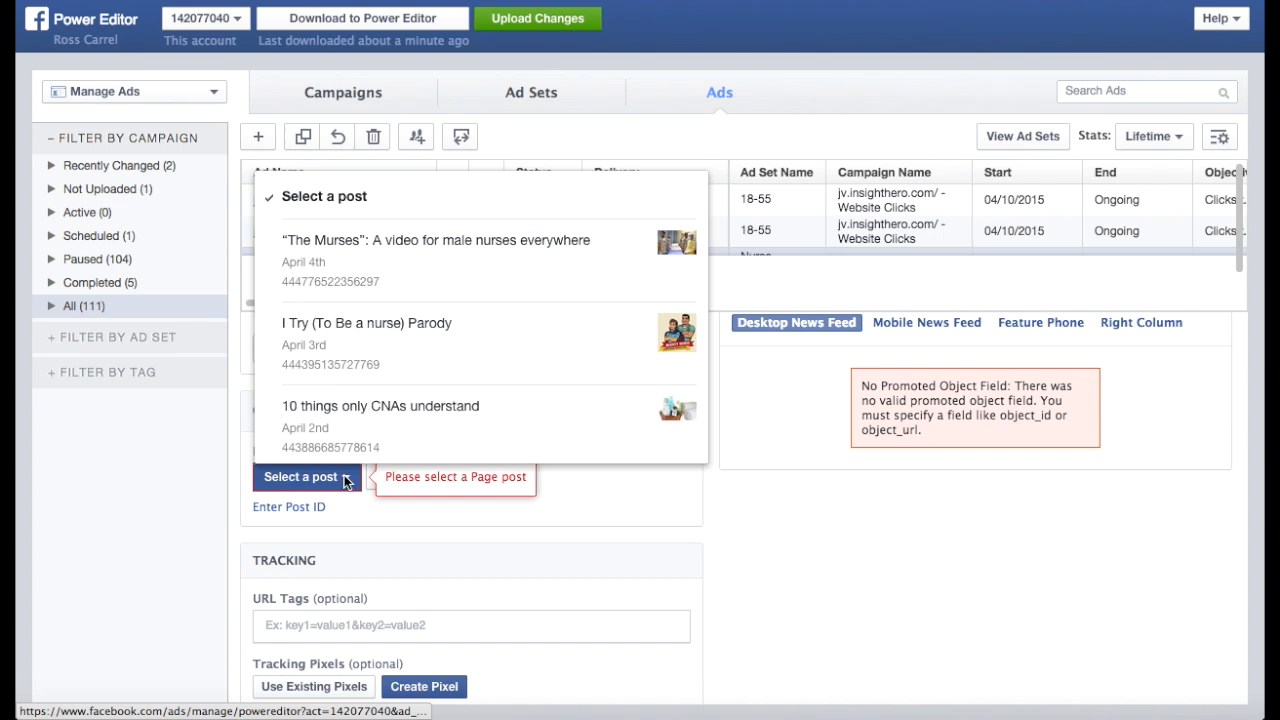
click(458, 351)
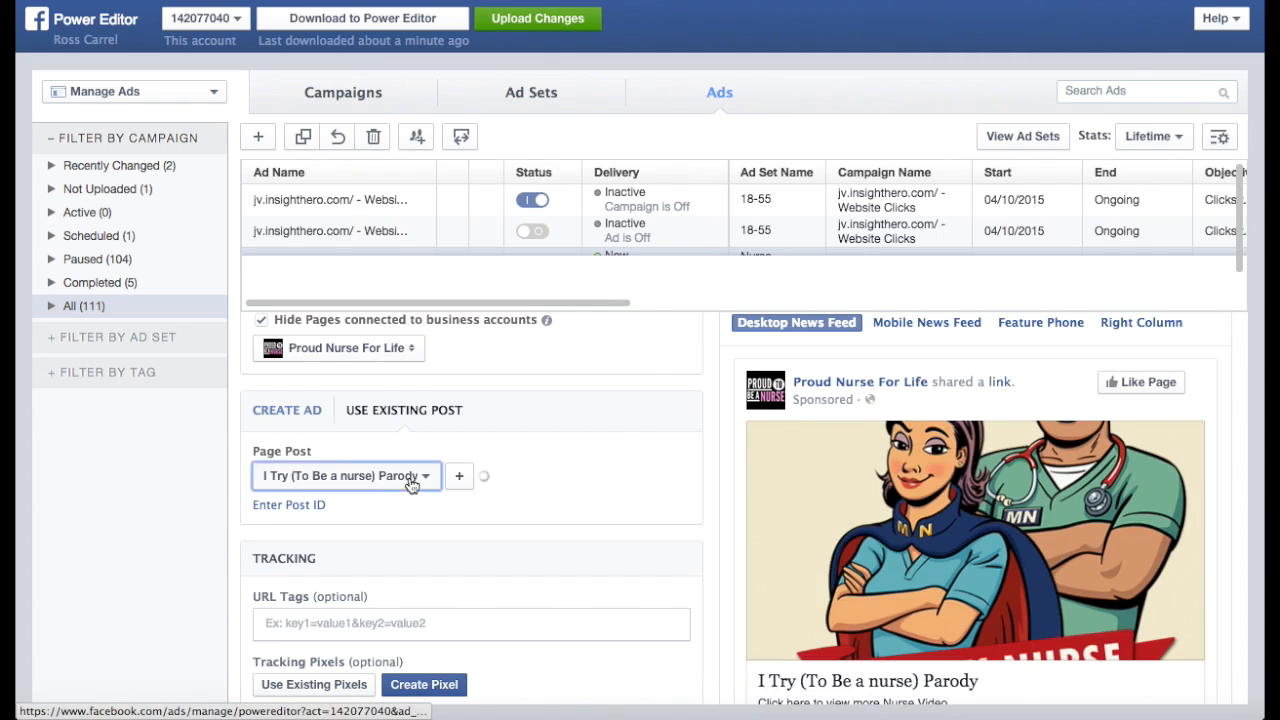
click(411, 483)
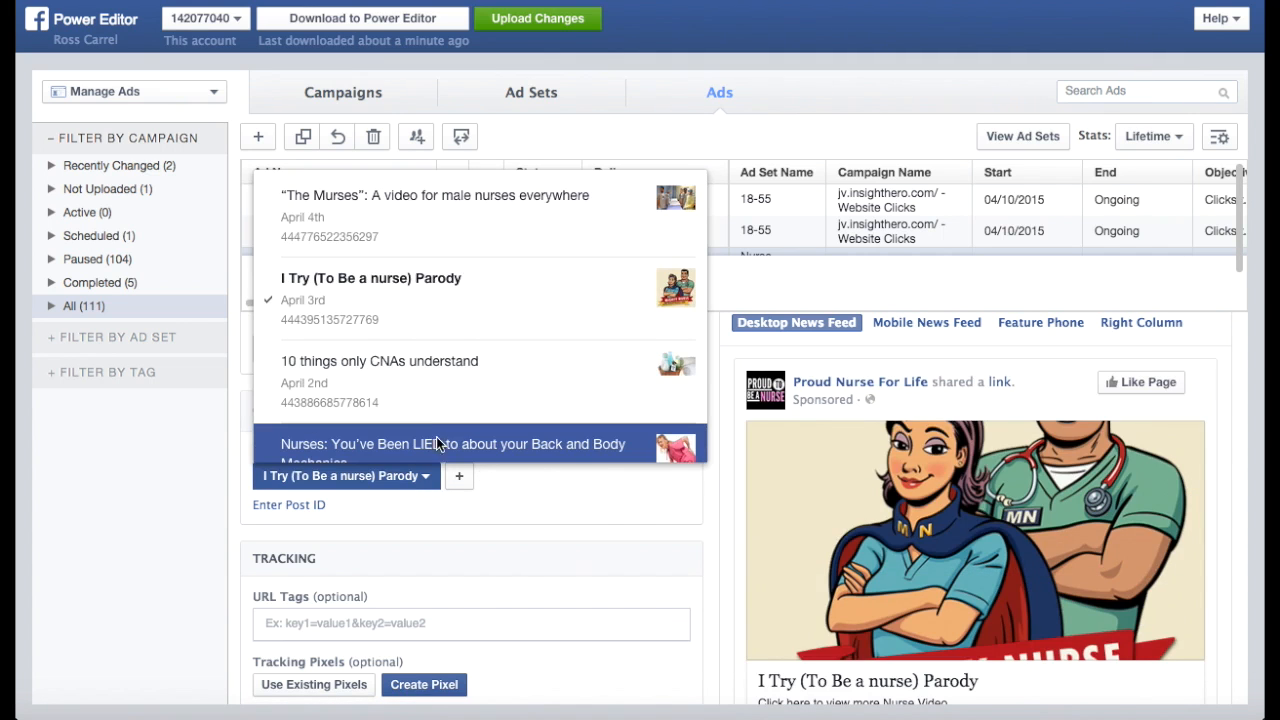
click(437, 444)
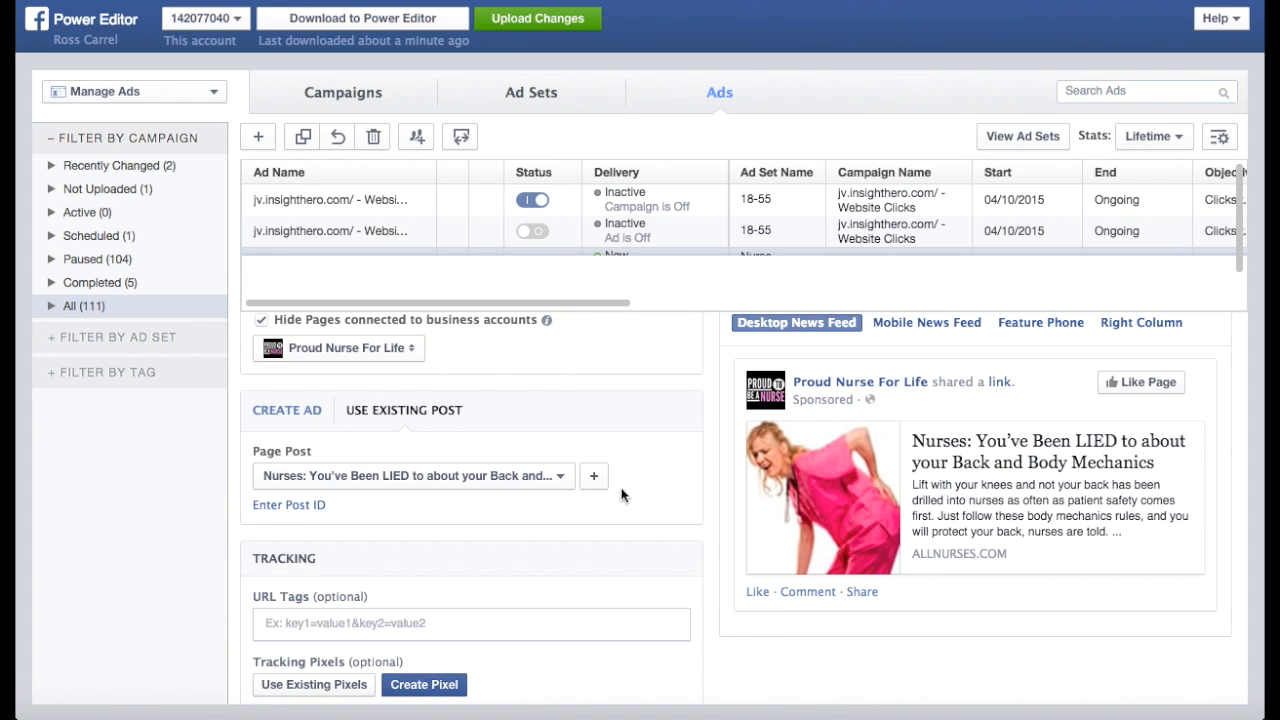
Step: Examine the post types and publishing options for a new page post, and close the form without saving
click(594, 477)
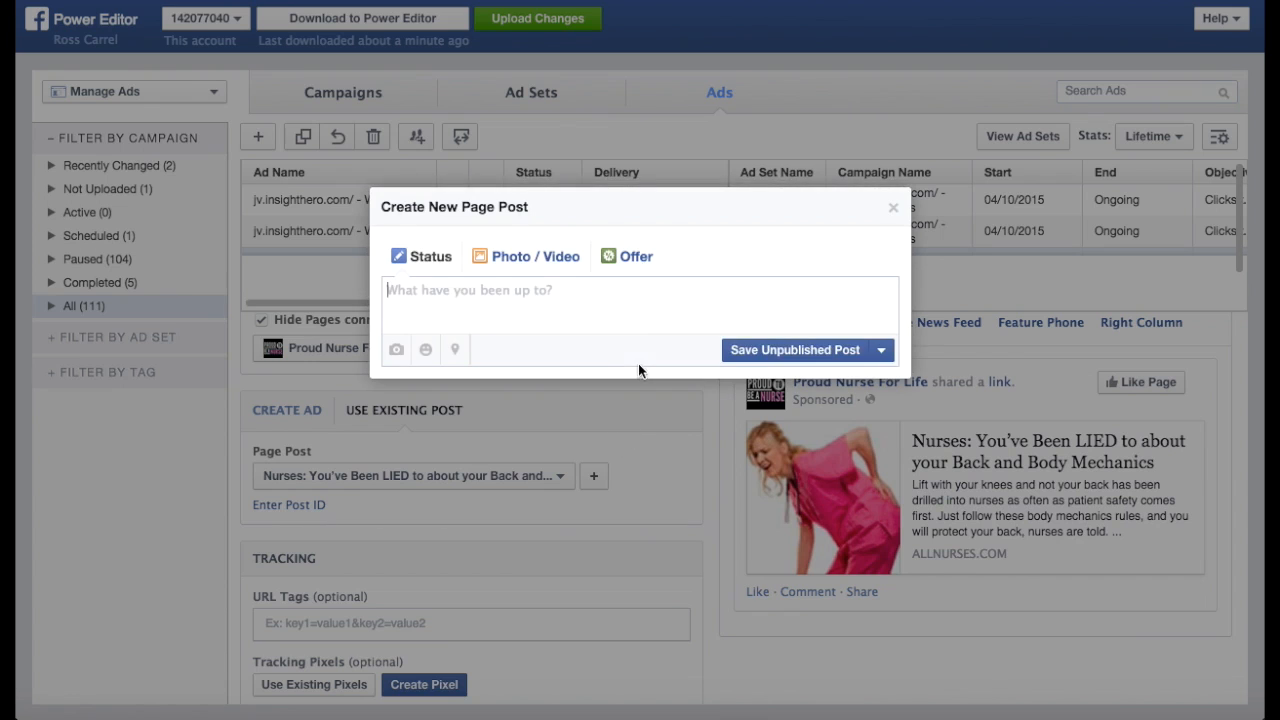
click(881, 350)
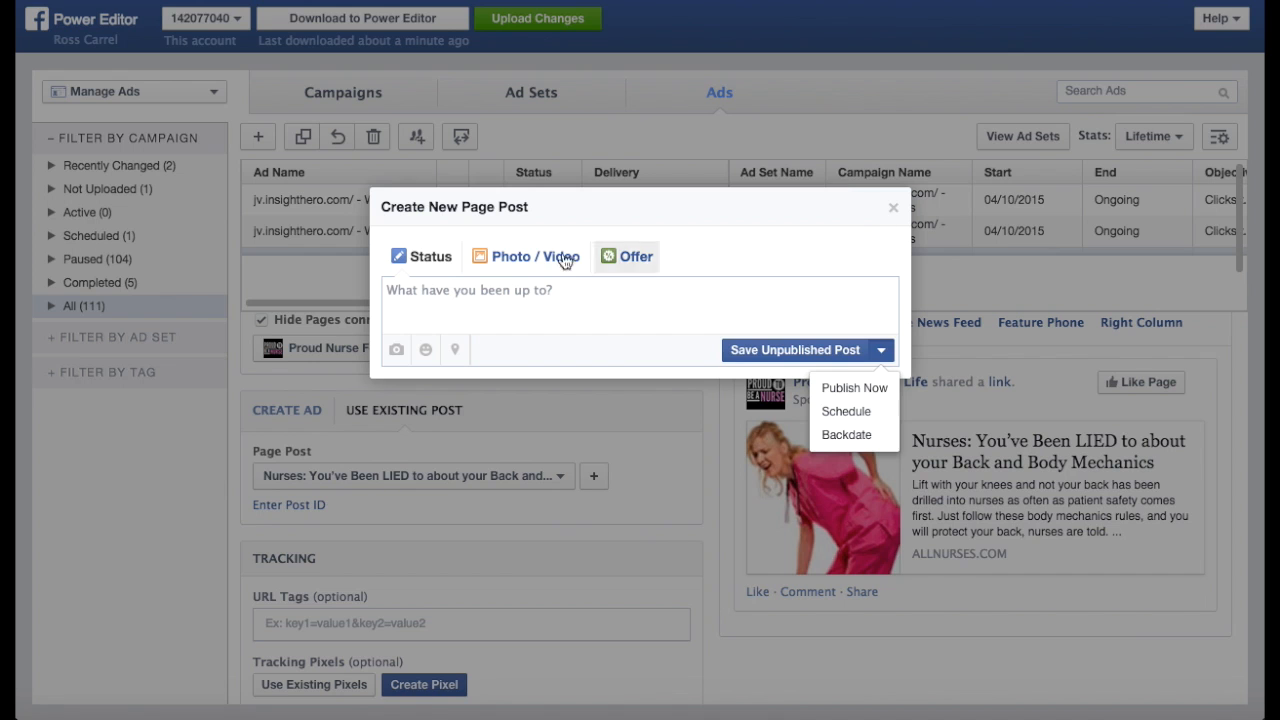
click(893, 207)
Step: Switch the ad to being created from scratch and examine its text, image, tracking and preview sections
click(288, 410)
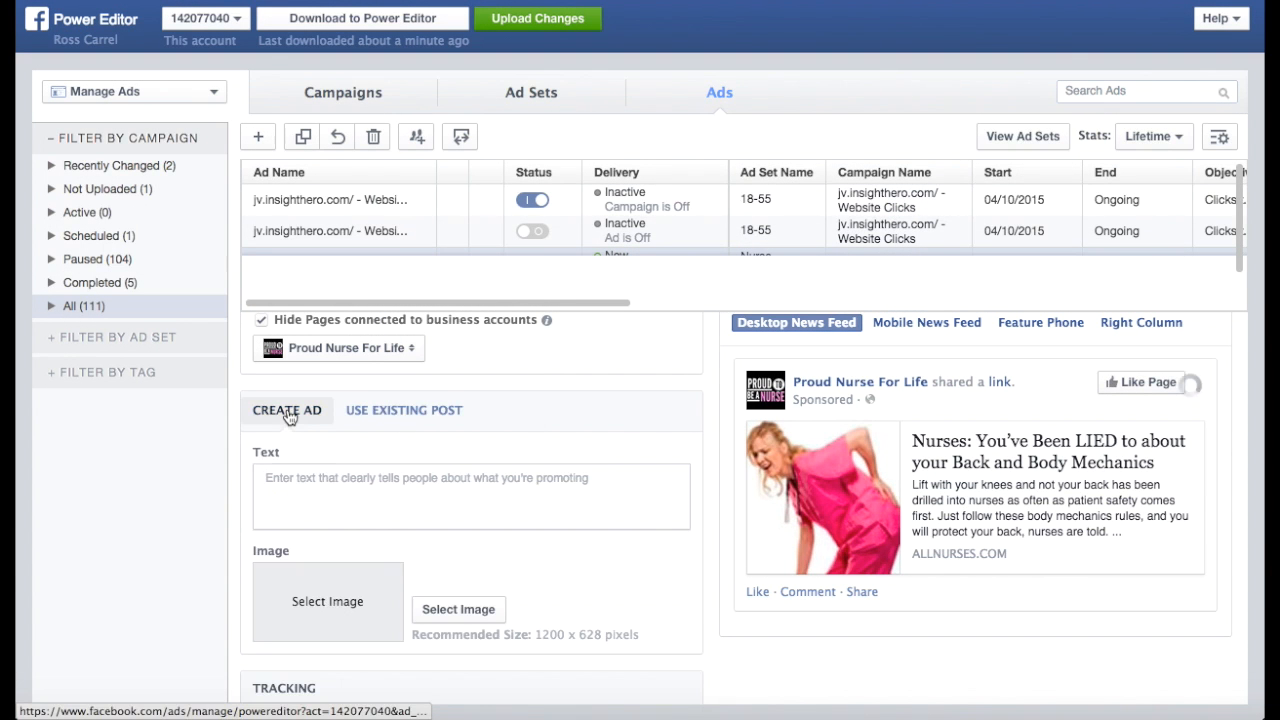
scroll(503, 485, down, 2)
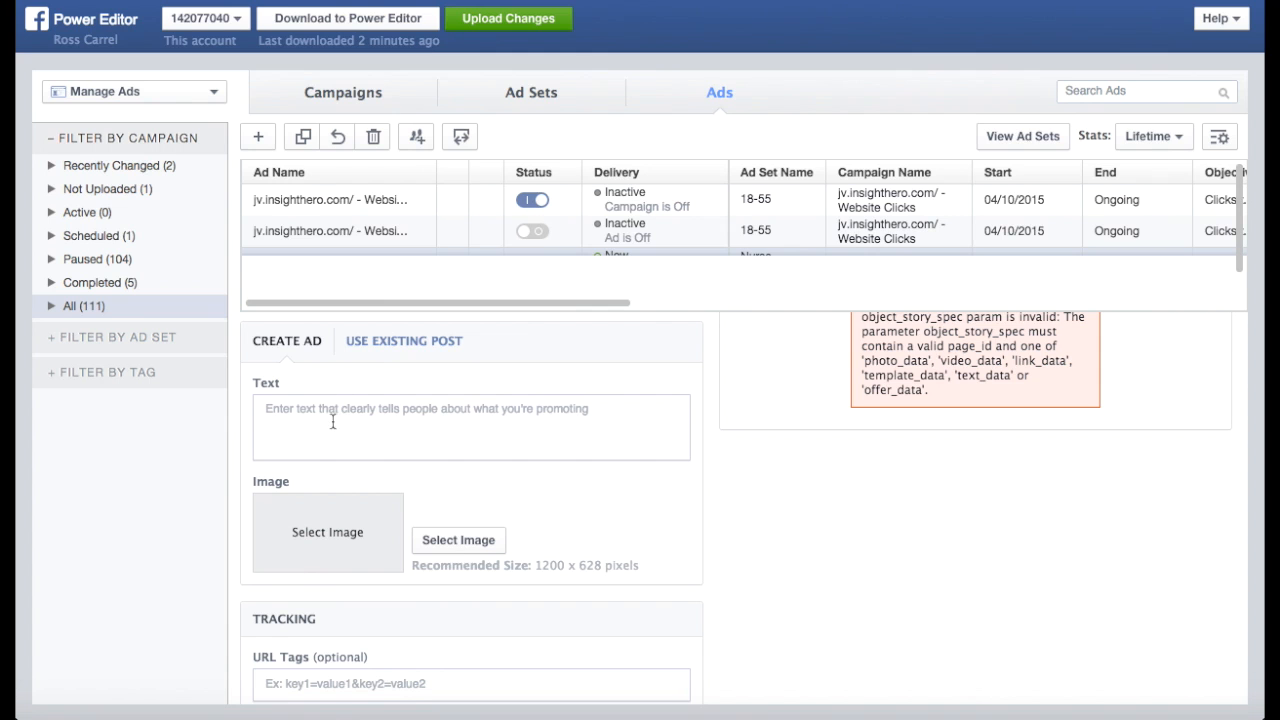
scroll(334, 416, down, 2)
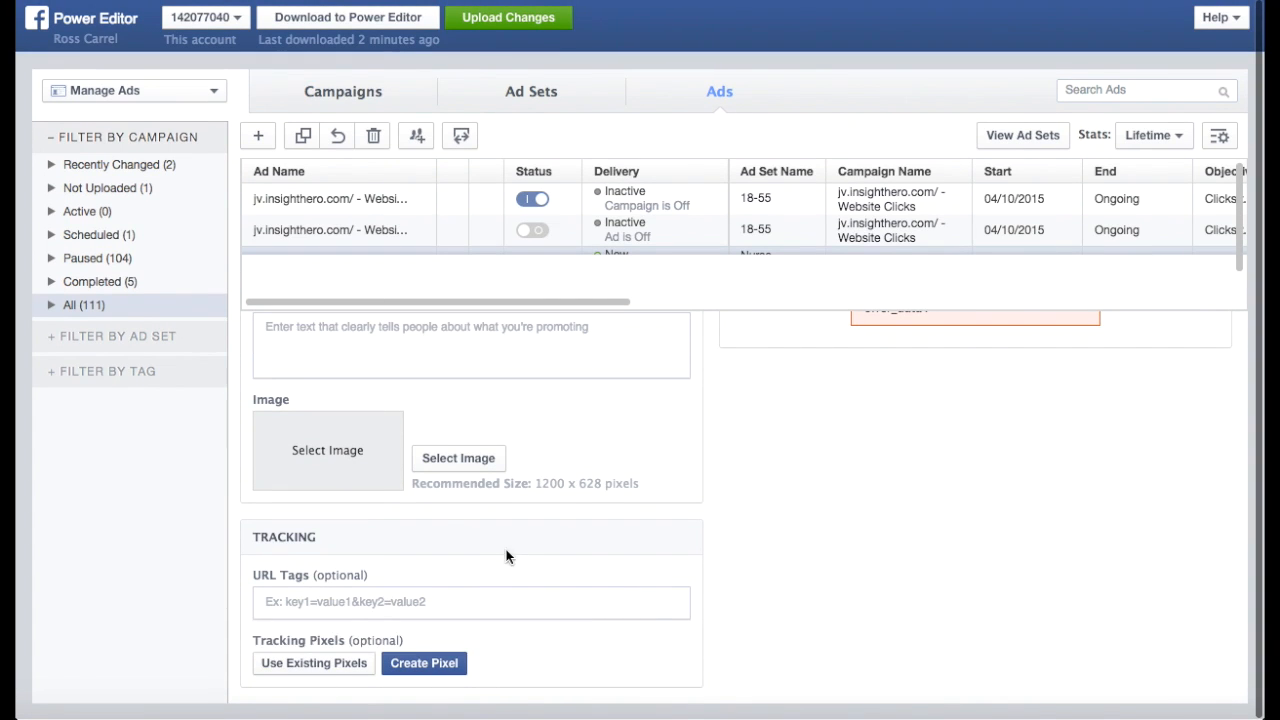
scroll(507, 540, up, 7)
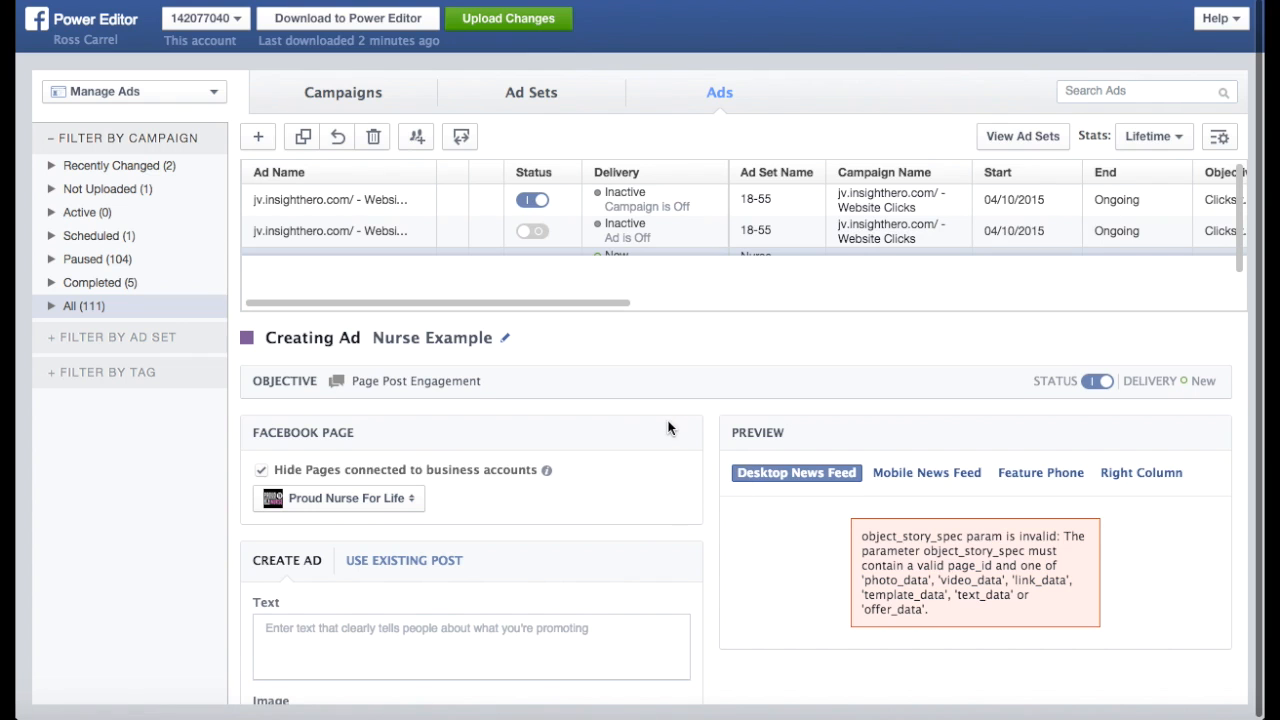
scroll(711, 437, down, 2)
scroll(709, 434, up, 2)
scroll(514, 40, down, 1)
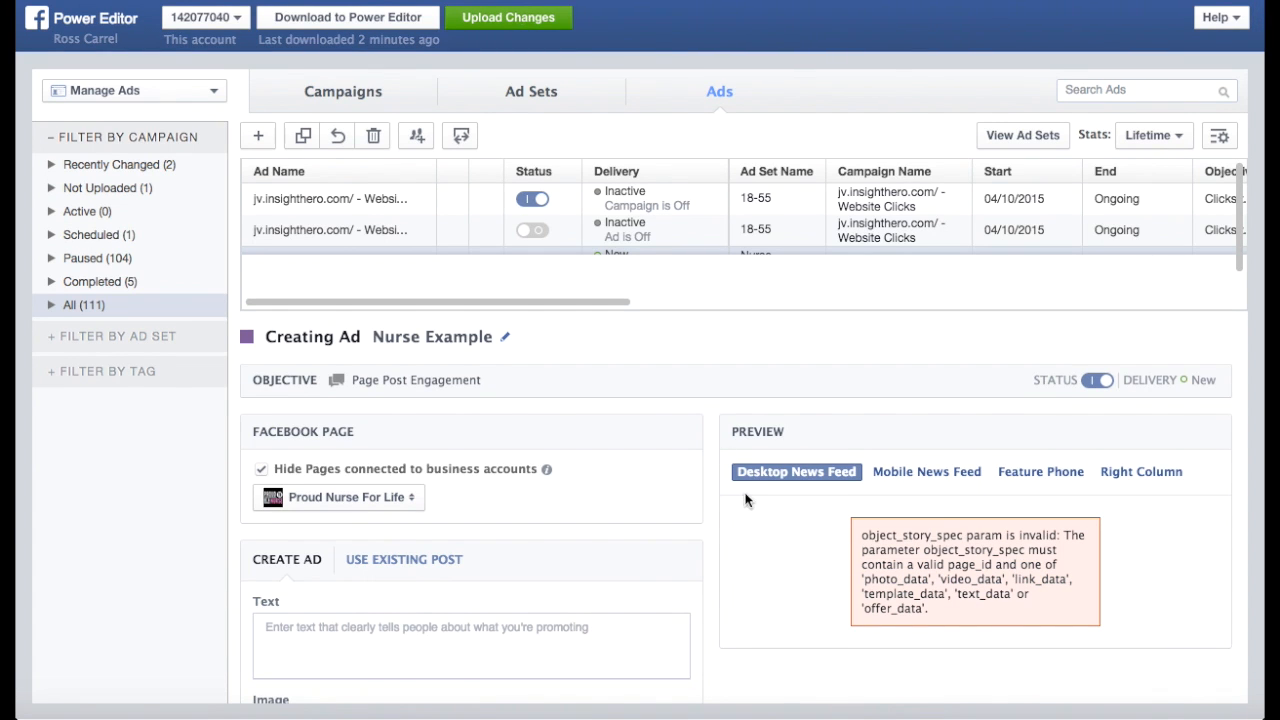
scroll(694, 466, down, 3)
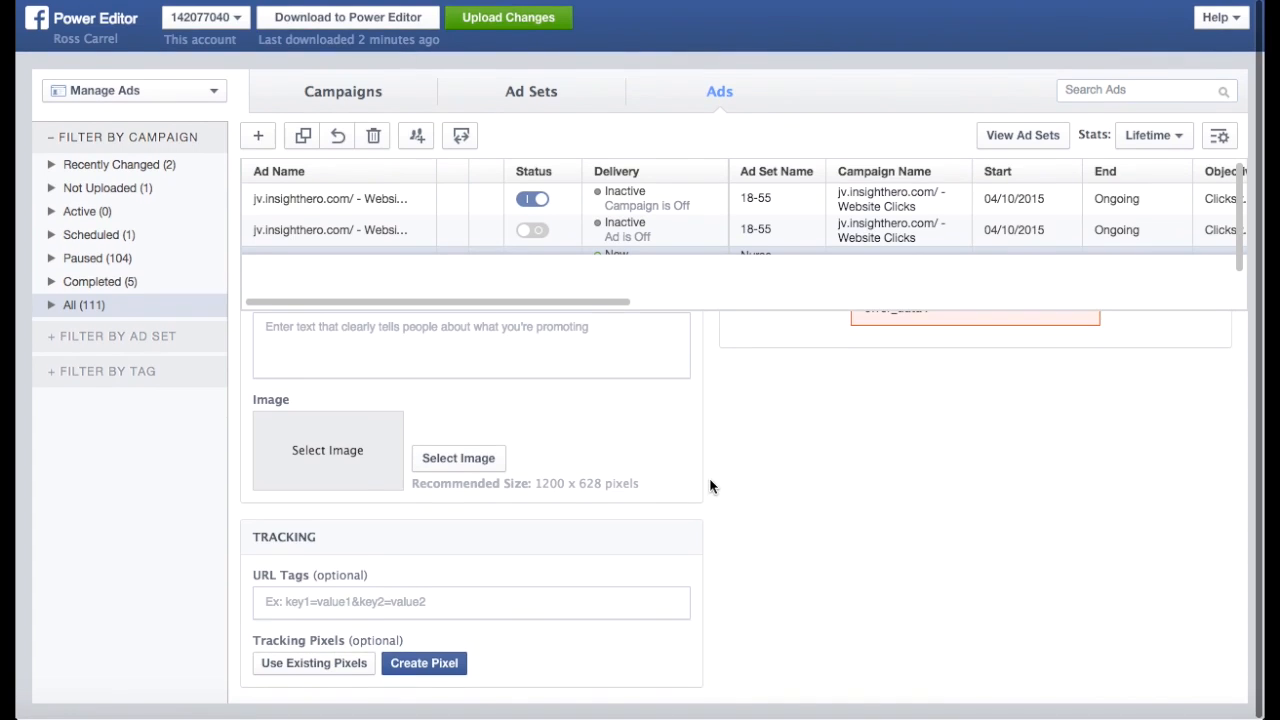
scroll(710, 487, up, 3)
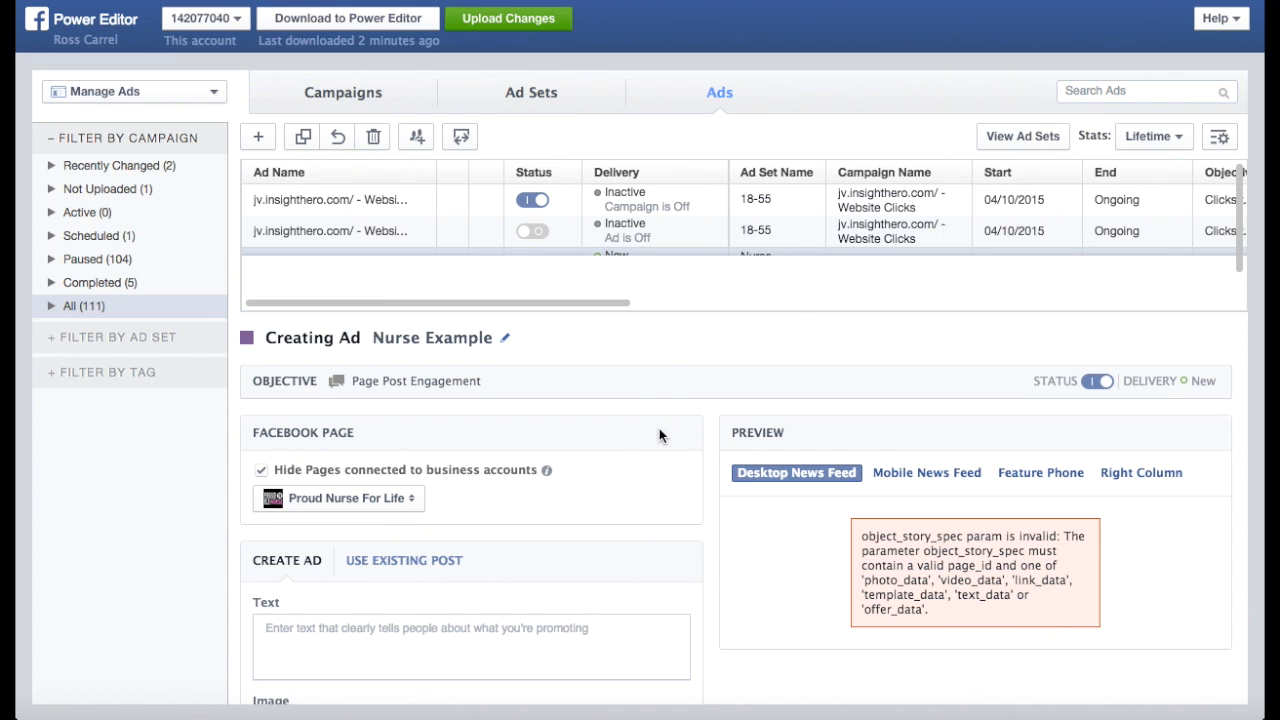
scroll(700, 472, down, 5)
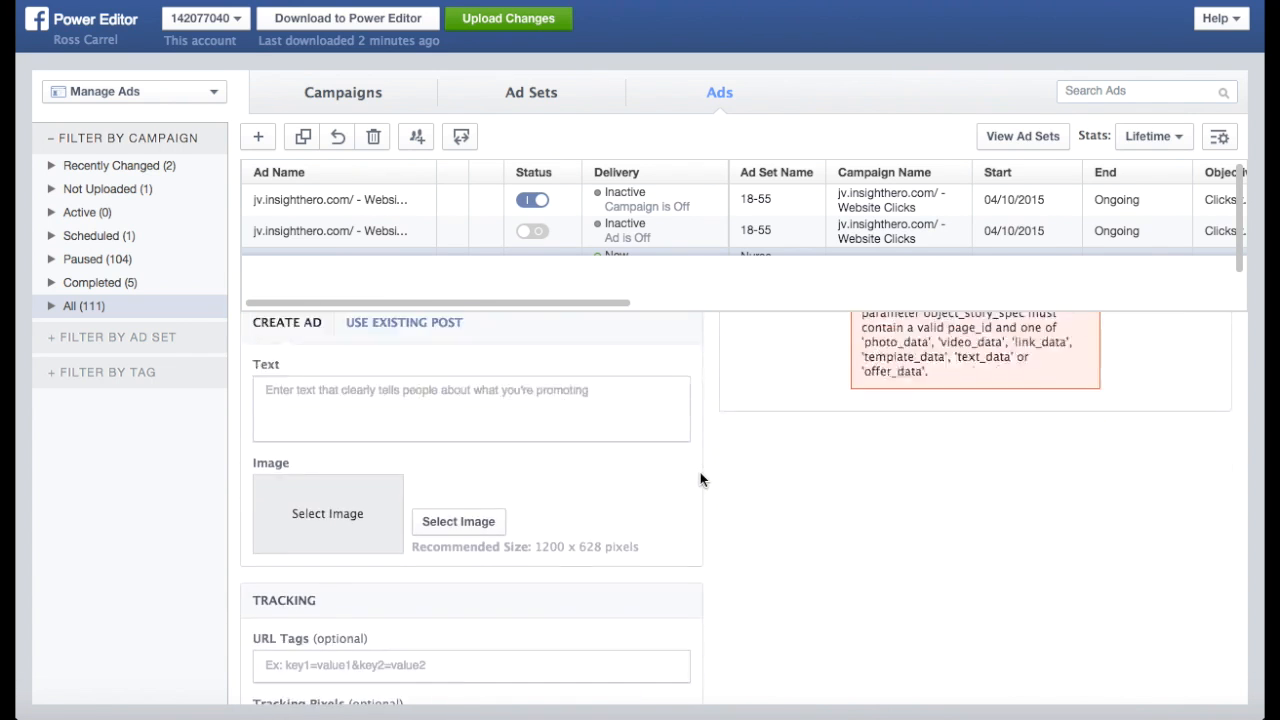
Step: Check the Nurse Example ad set for errors and look through its settings
click(558, 104)
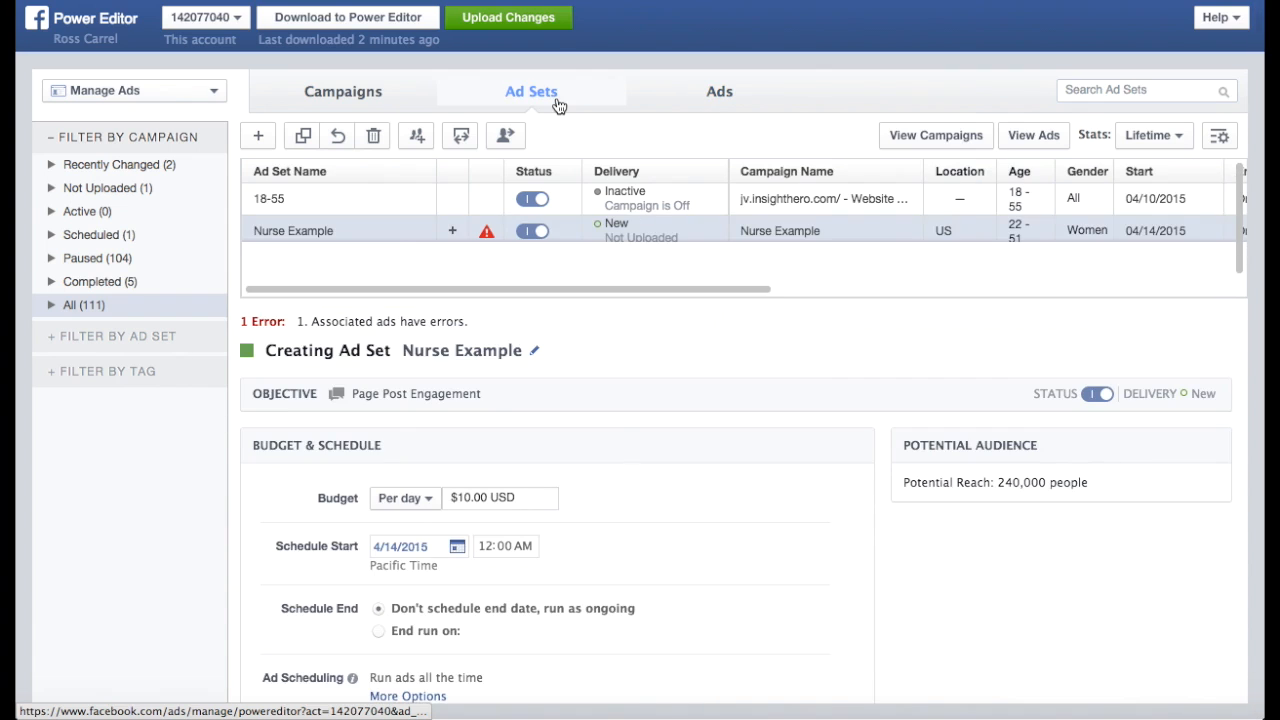
mouse_move(483, 235)
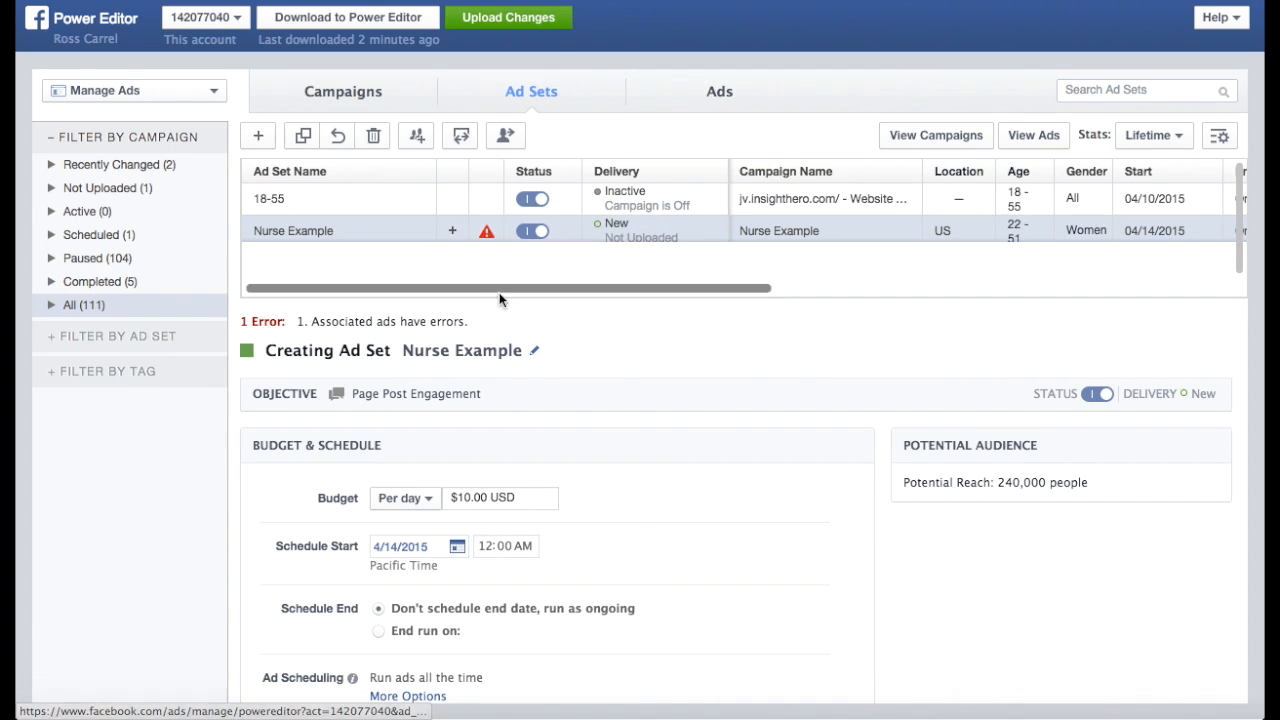
scroll(703, 380, down, 5)
scroll(703, 380, up, 5)
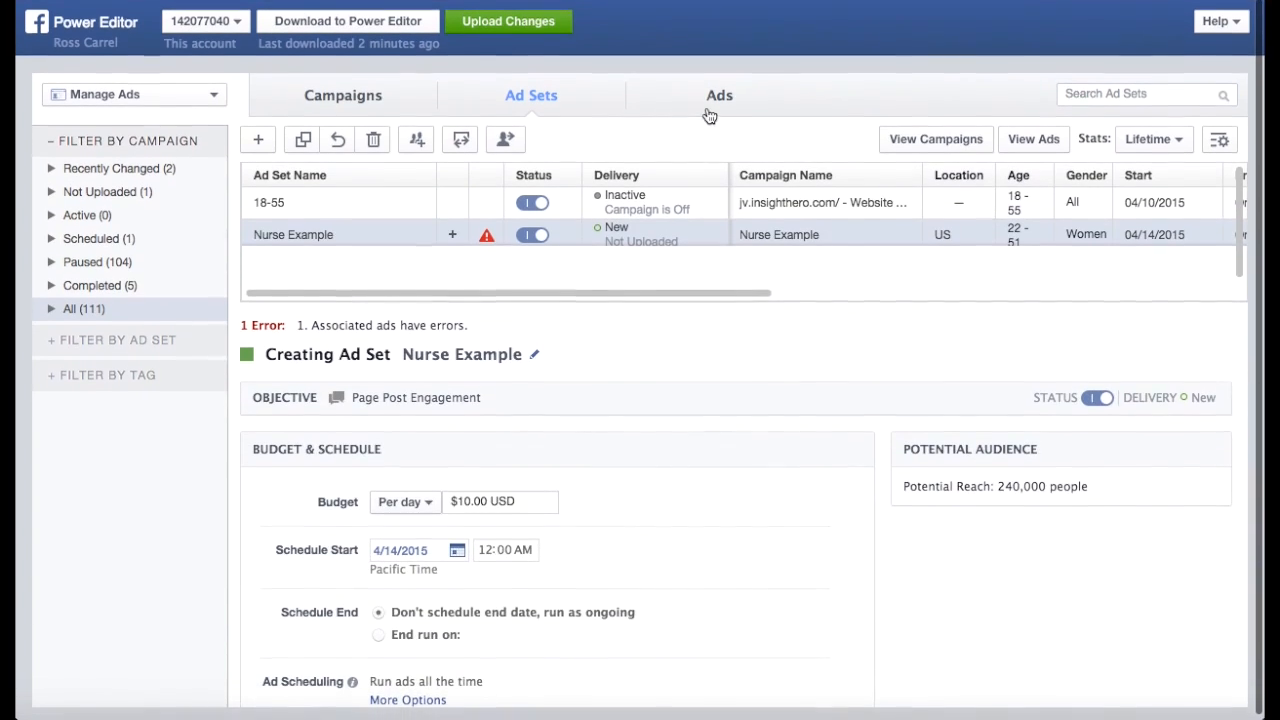
Step: Return to the Nurse Example ad and switch it back to using the existing page post
click(721, 93)
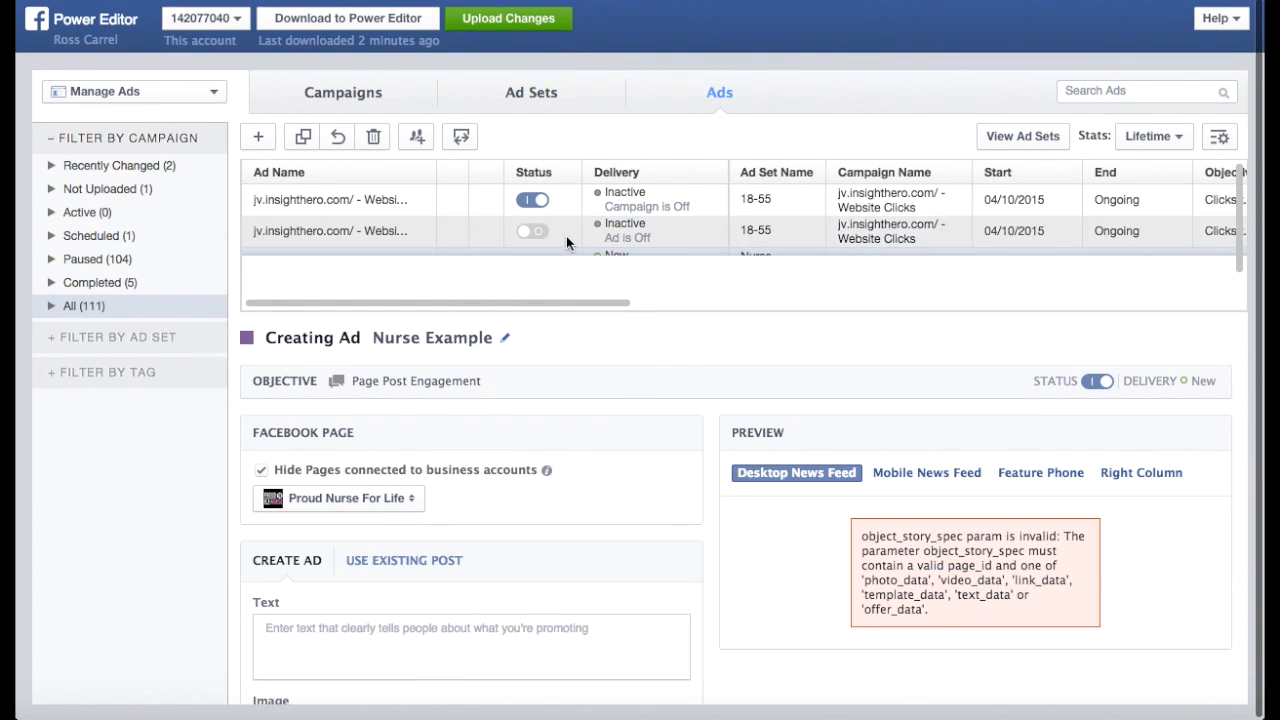
scroll(505, 245, down, 1)
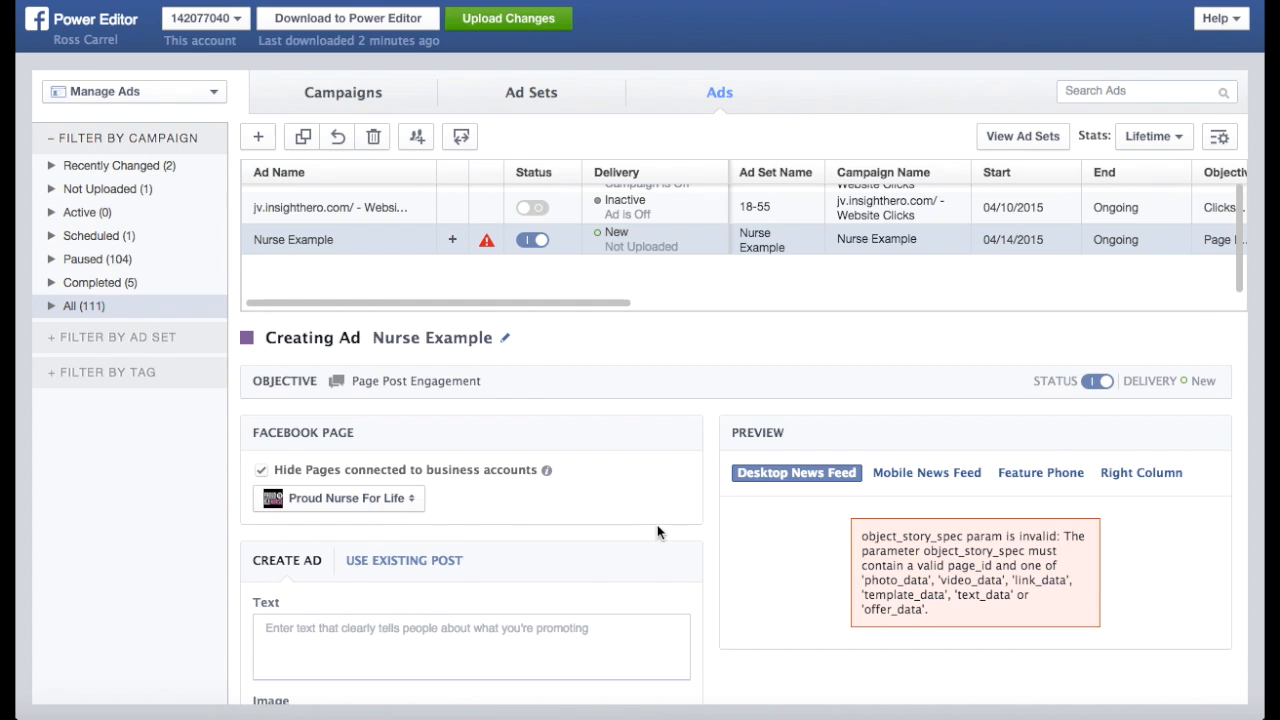
scroll(657, 532, down, 3)
scroll(657, 532, up, 1)
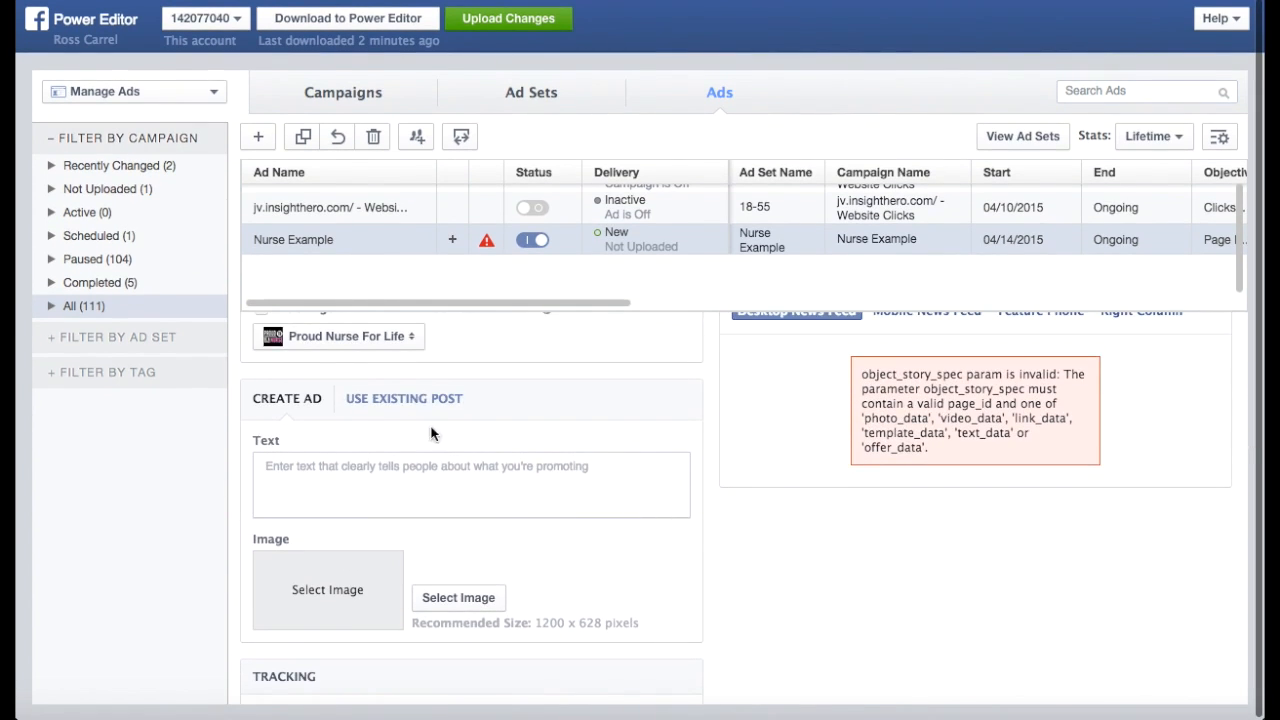
click(415, 400)
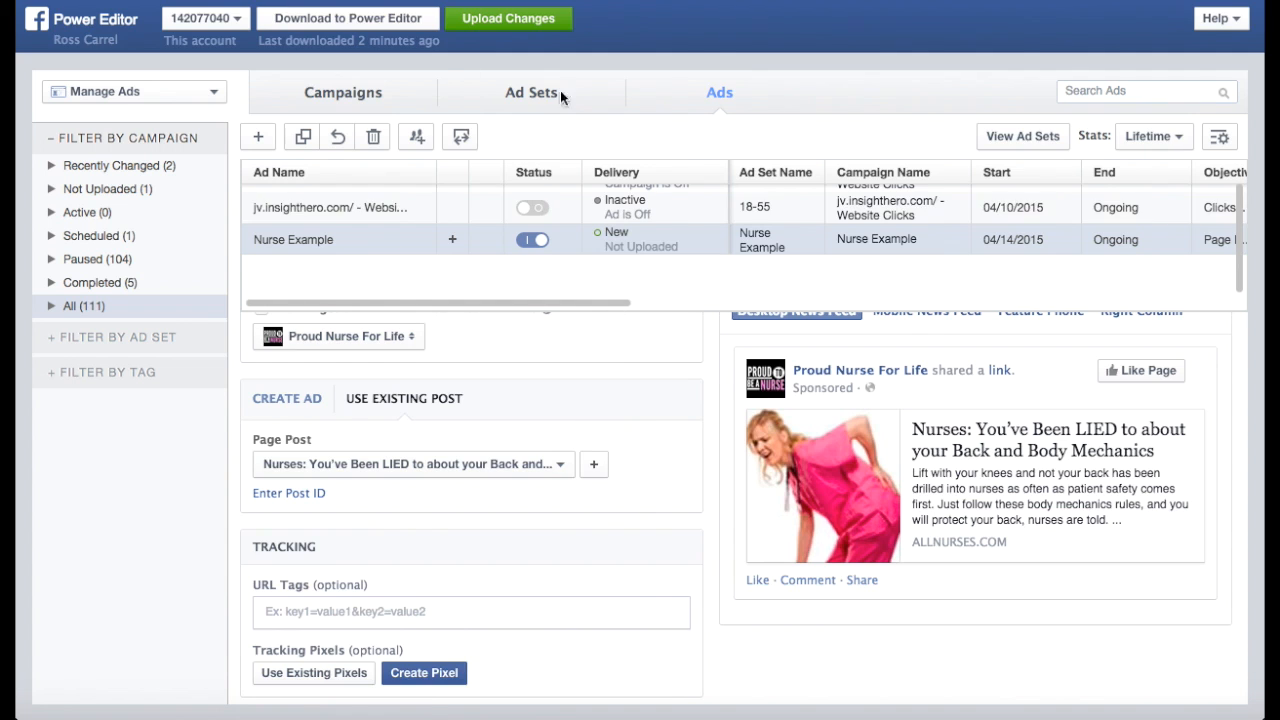
Step: Recheck the Nurse Example ad set for errors, and review the Nurse Example ad's page, post, tracking and preview
click(531, 92)
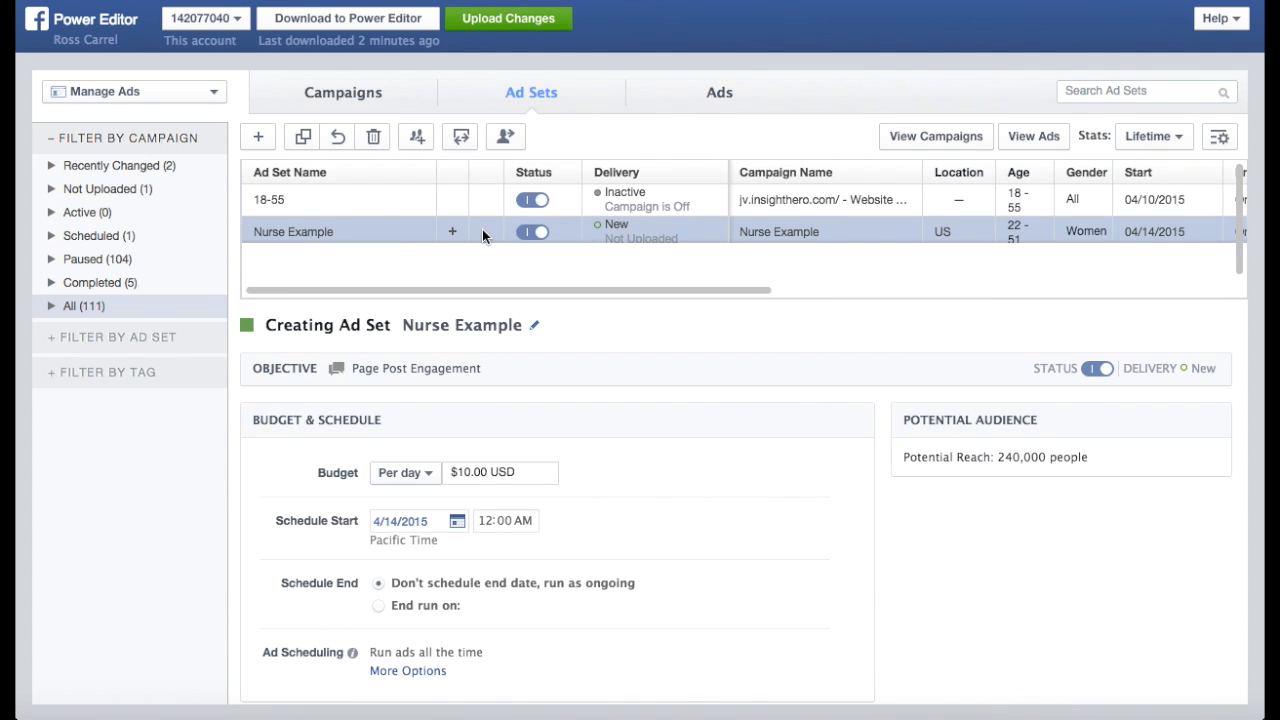
click(717, 94)
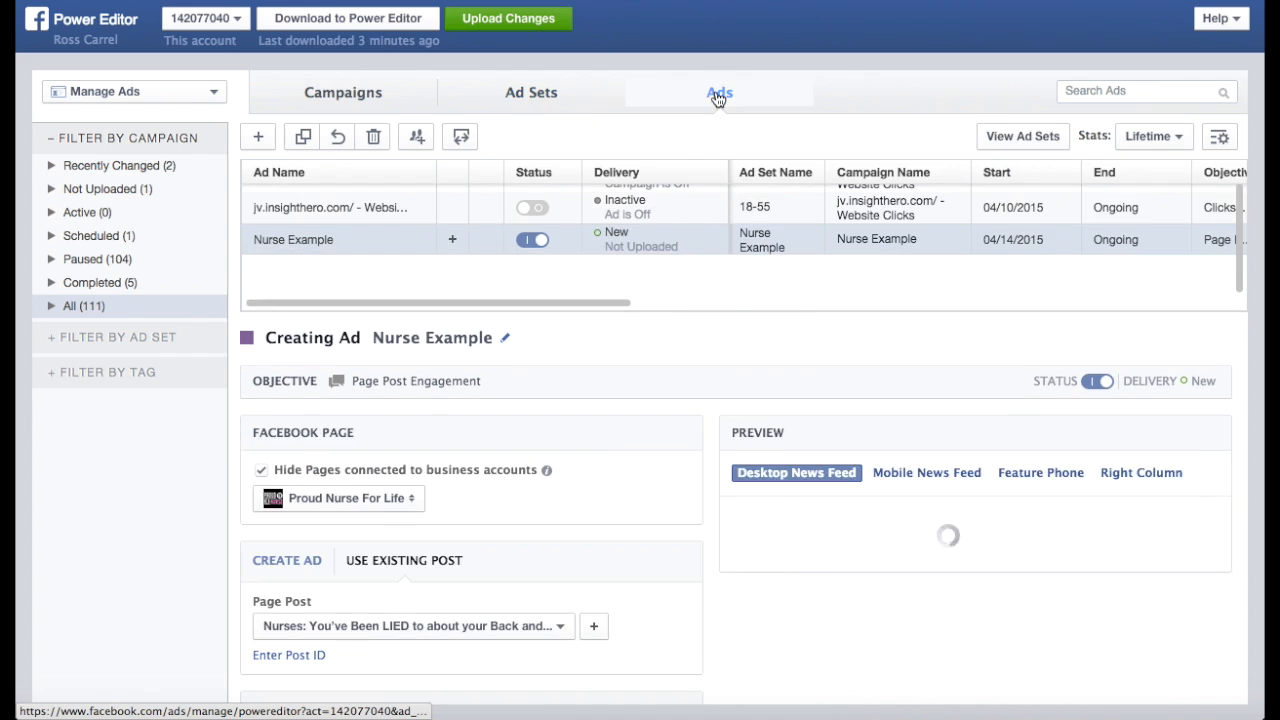
scroll(685, 424, down, 4)
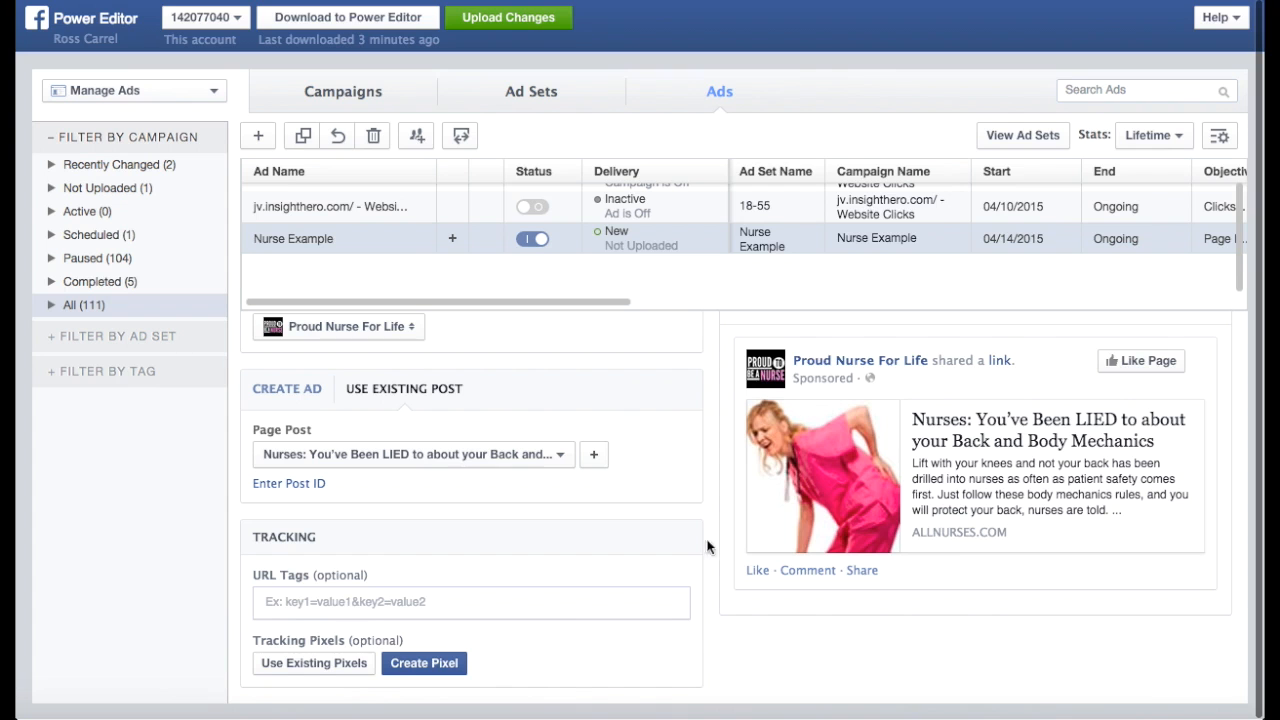
scroll(690, 470, up, 4)
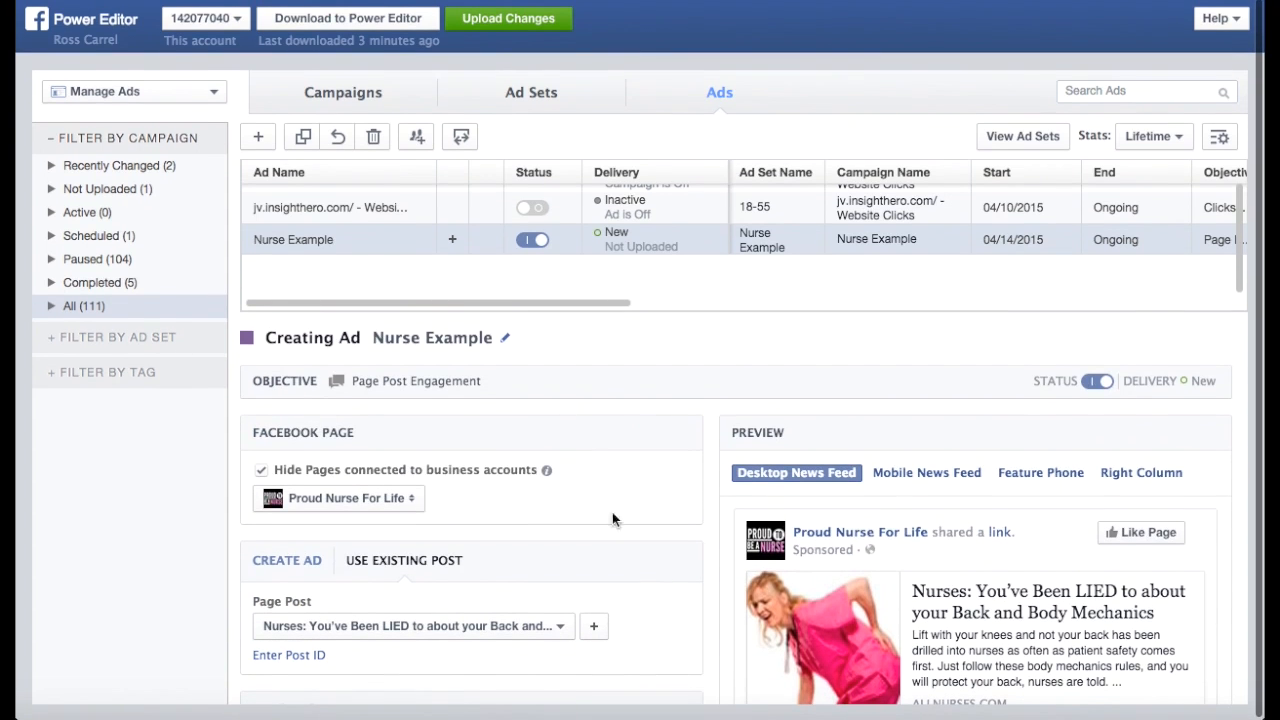
scroll(607, 518, down, 4)
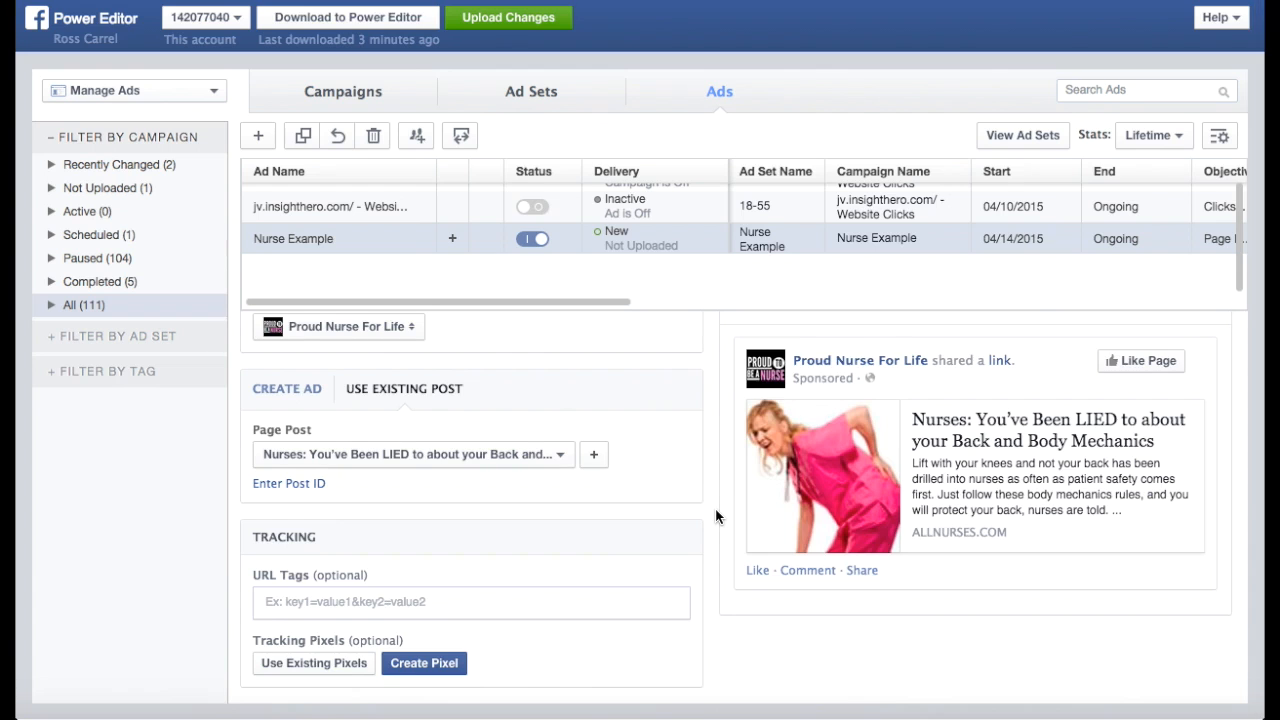
scroll(715, 512, up, 4)
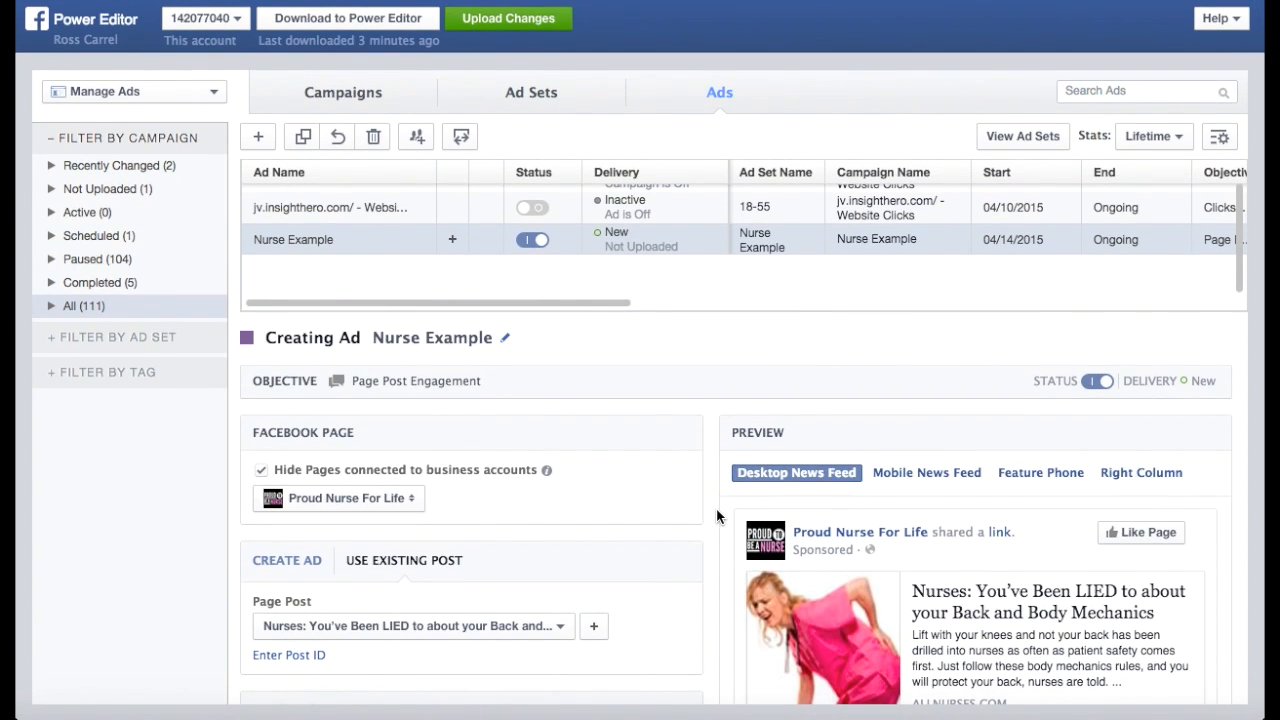